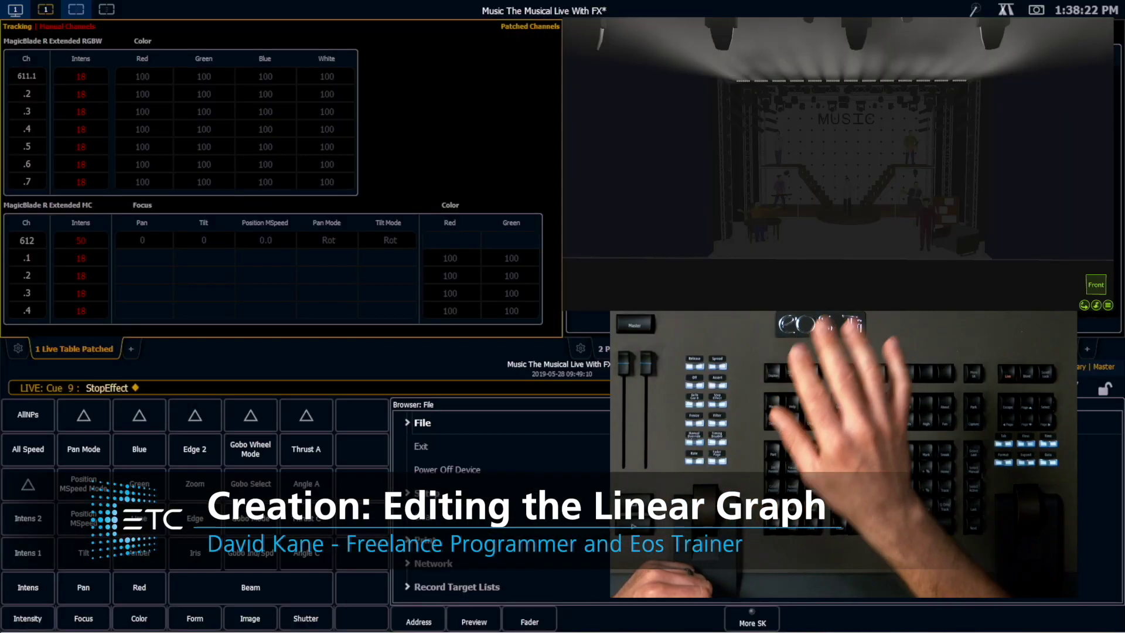
From effect 809 in Blind, create linear effect 810 and open its graph editor.
text(809)
key(Return)
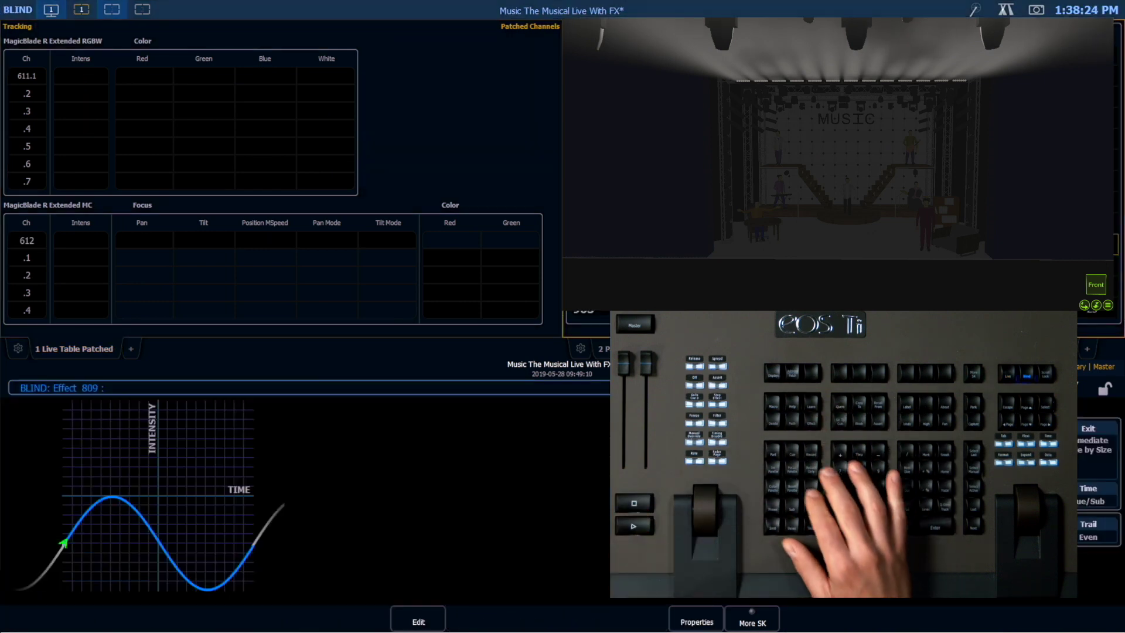
text(810)
key(Return)
click(55, 549)
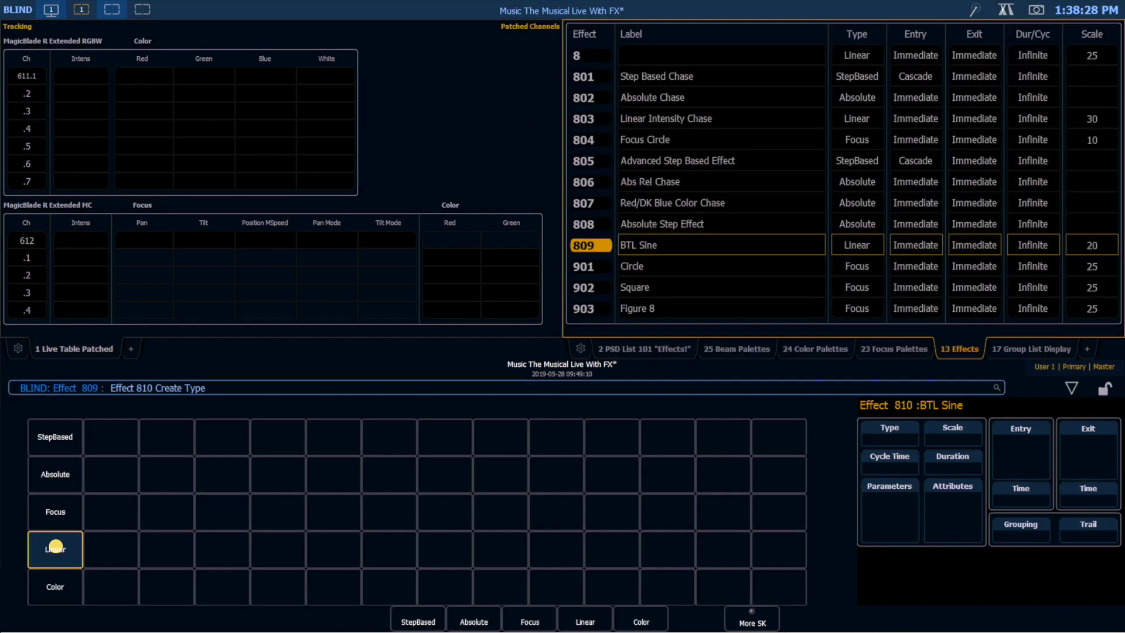
click(821, 426)
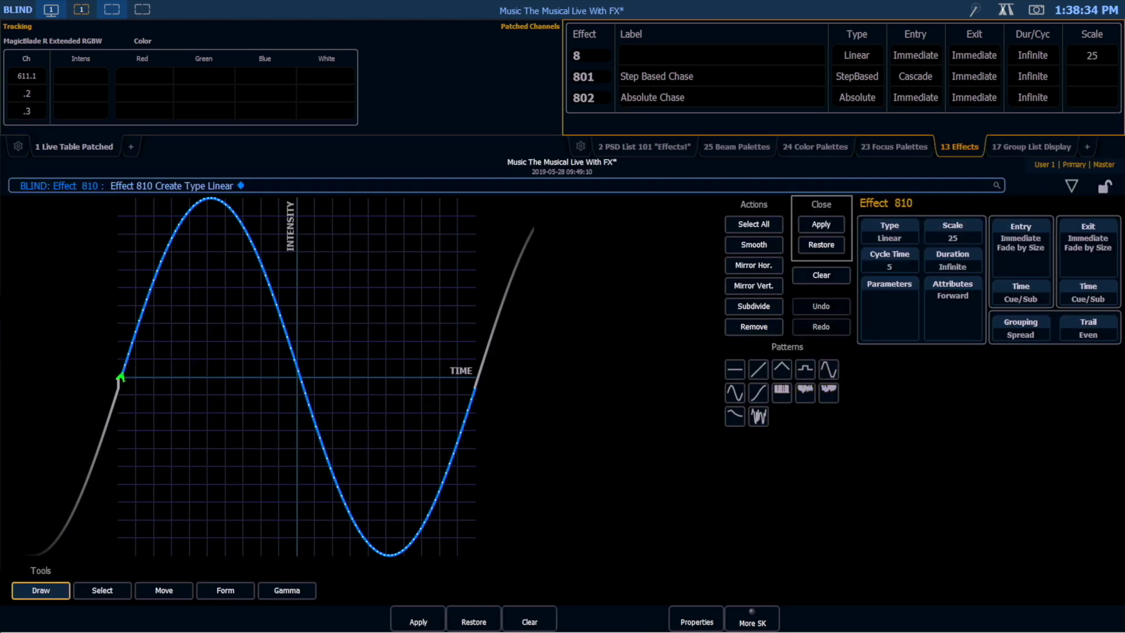
Cycle effect 810's curve through flat, ramp, triangle, square, trapezoid and S-curve, ending on NTX Flicker.
click(735, 369)
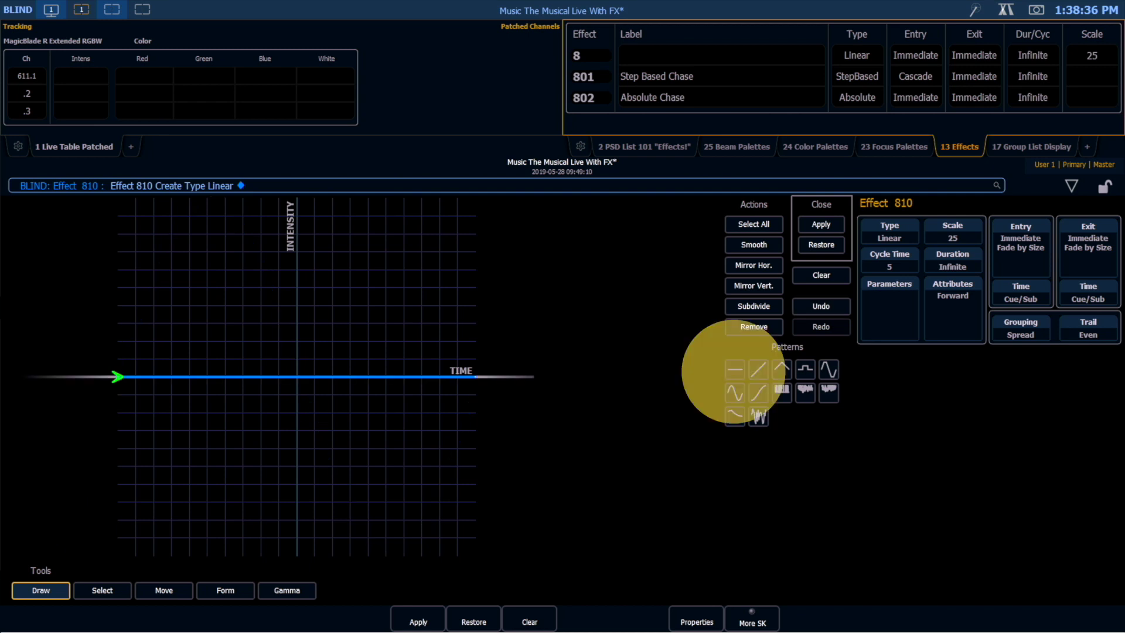
click(758, 369)
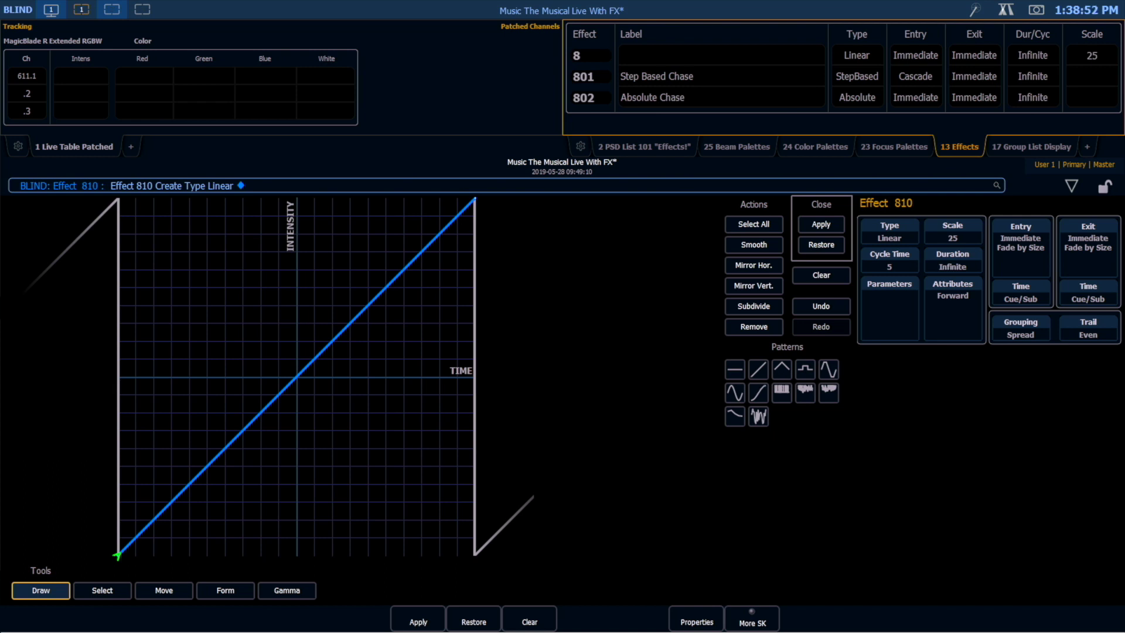
click(781, 369)
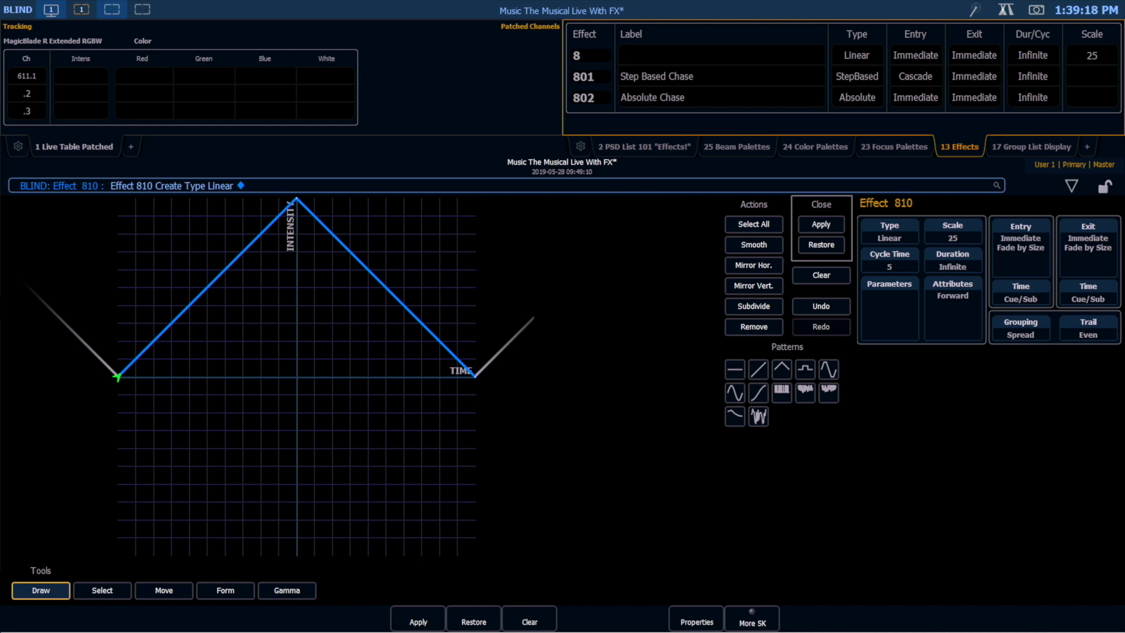
click(804, 369)
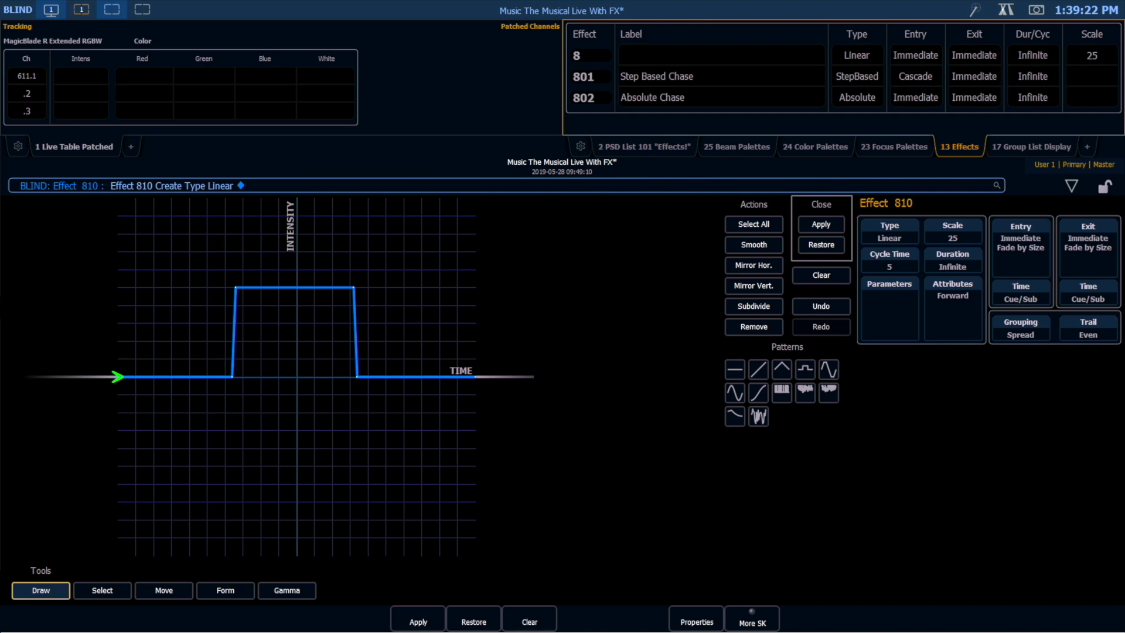
click(828, 369)
click(758, 393)
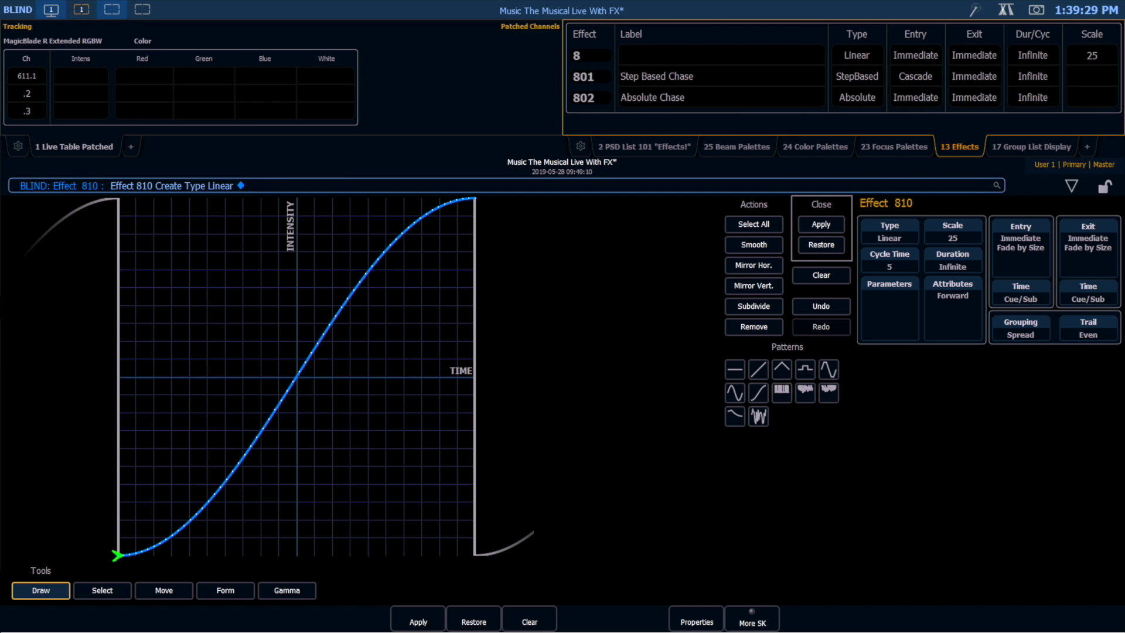
click(781, 390)
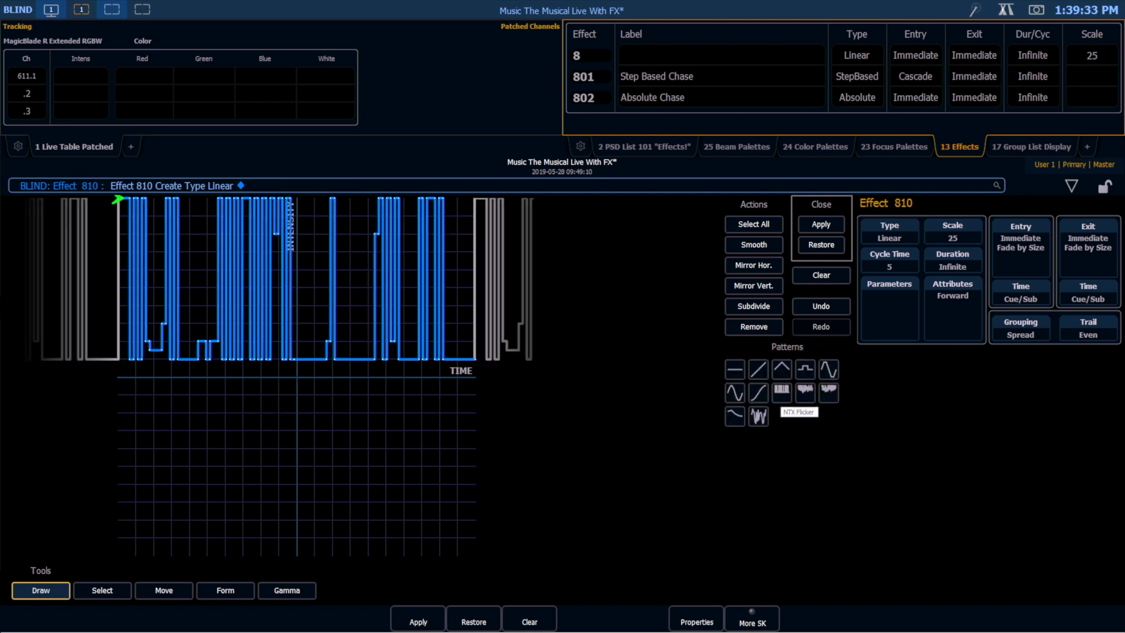
Try the other two flicker patterns, then a few-point random curve.
click(805, 390)
click(829, 390)
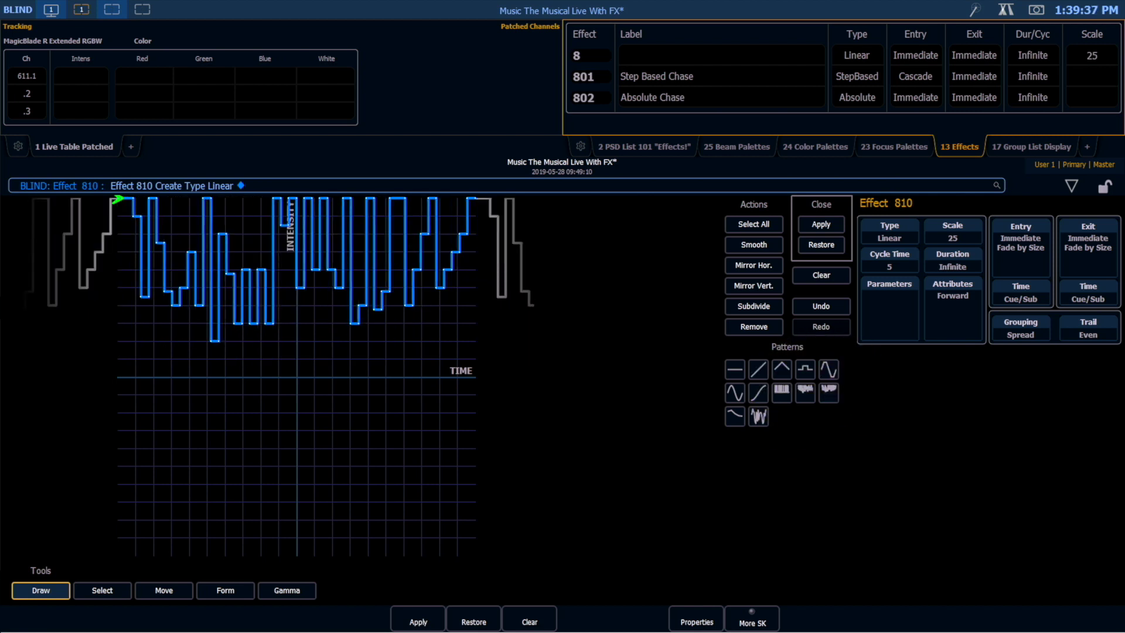
click(735, 415)
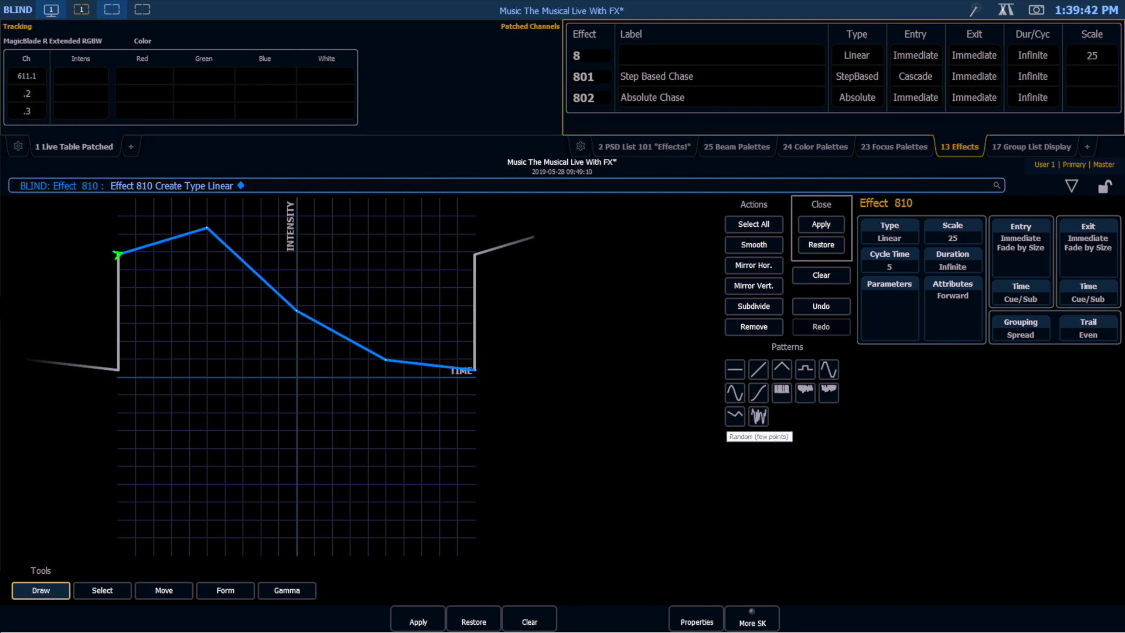
Generate a many-point random curve, regenerate it six times, then revert to few points.
click(758, 416)
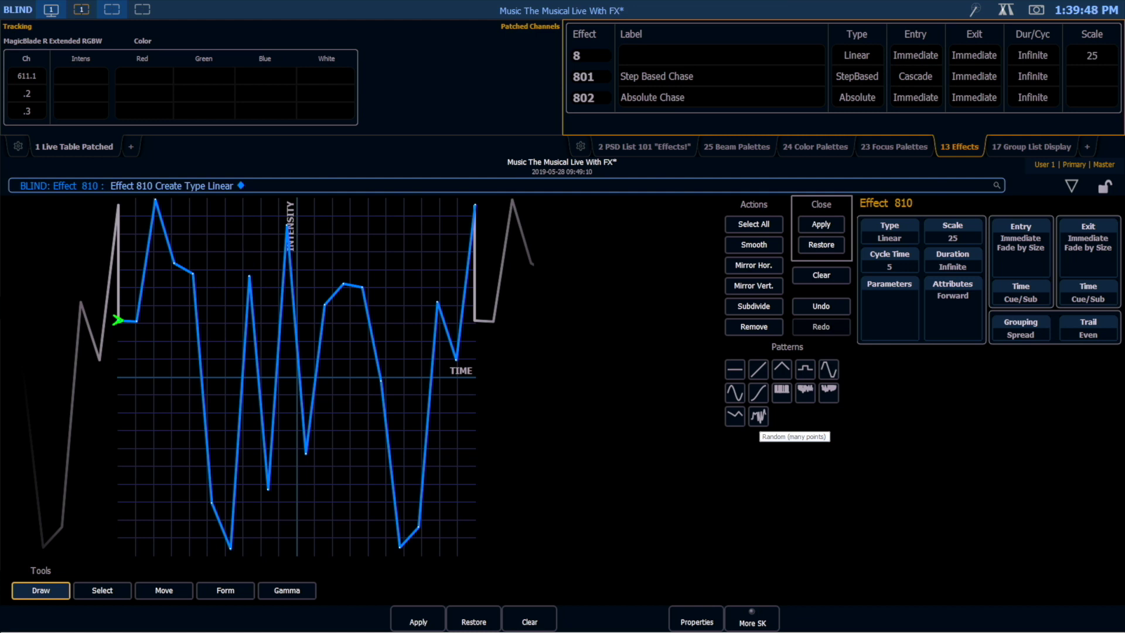
click(758, 416)
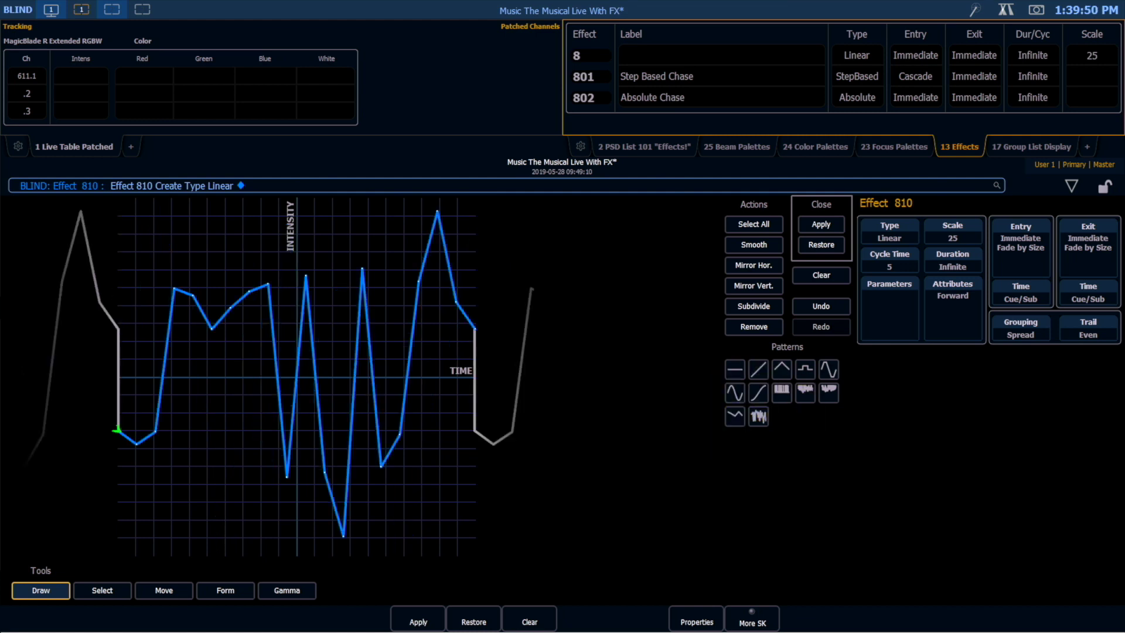
click(758, 416)
click(759, 416)
click(758, 416)
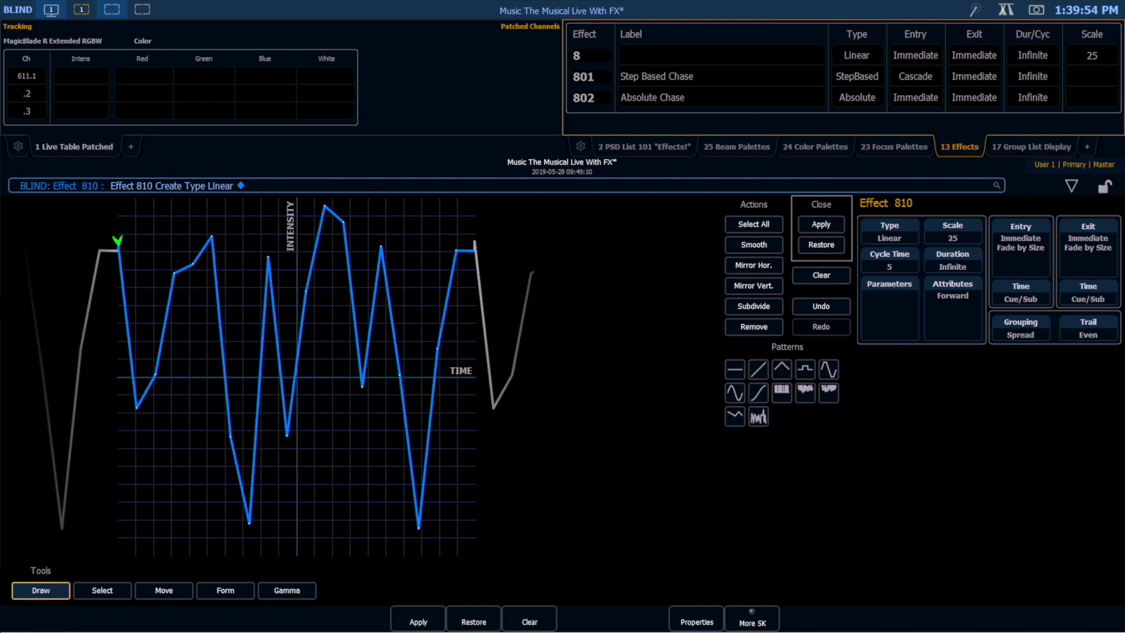
click(758, 416)
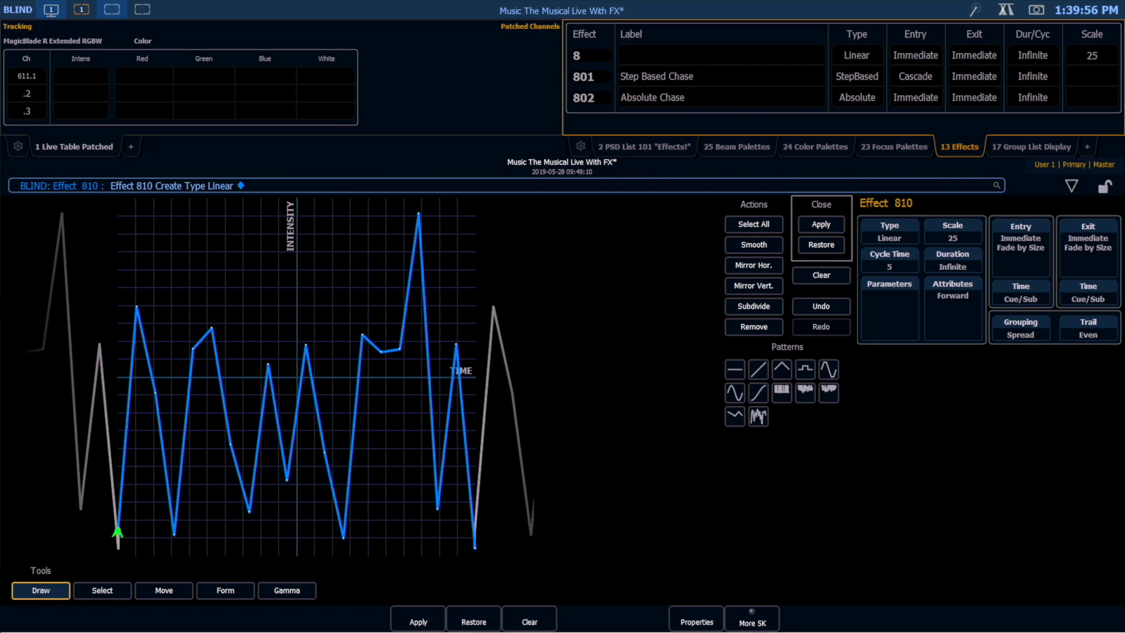
click(759, 416)
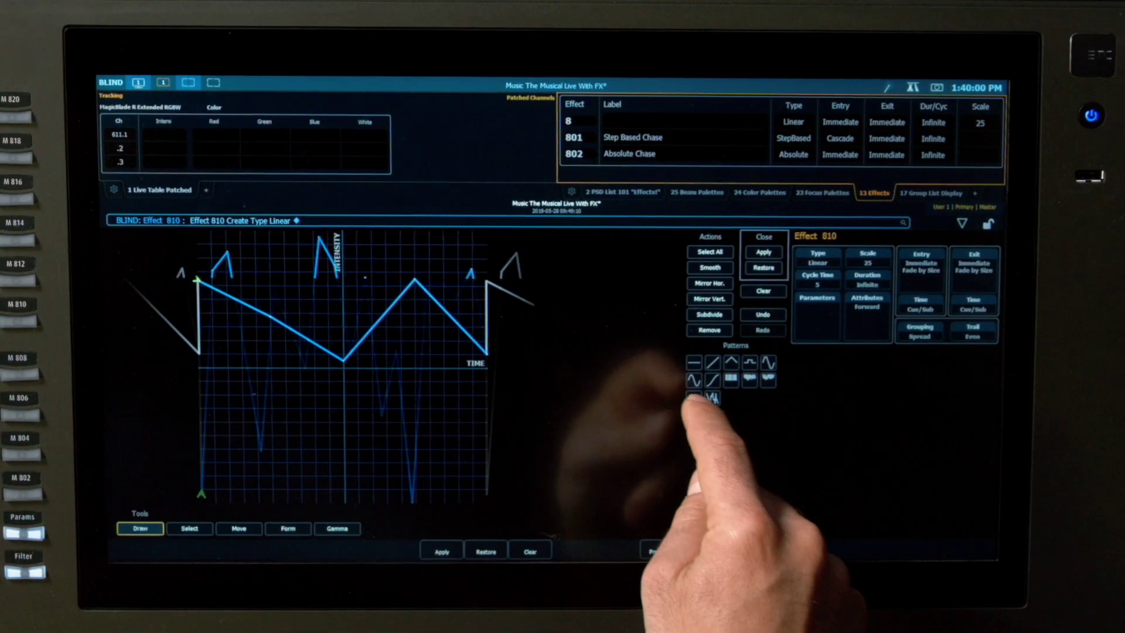
click(735, 415)
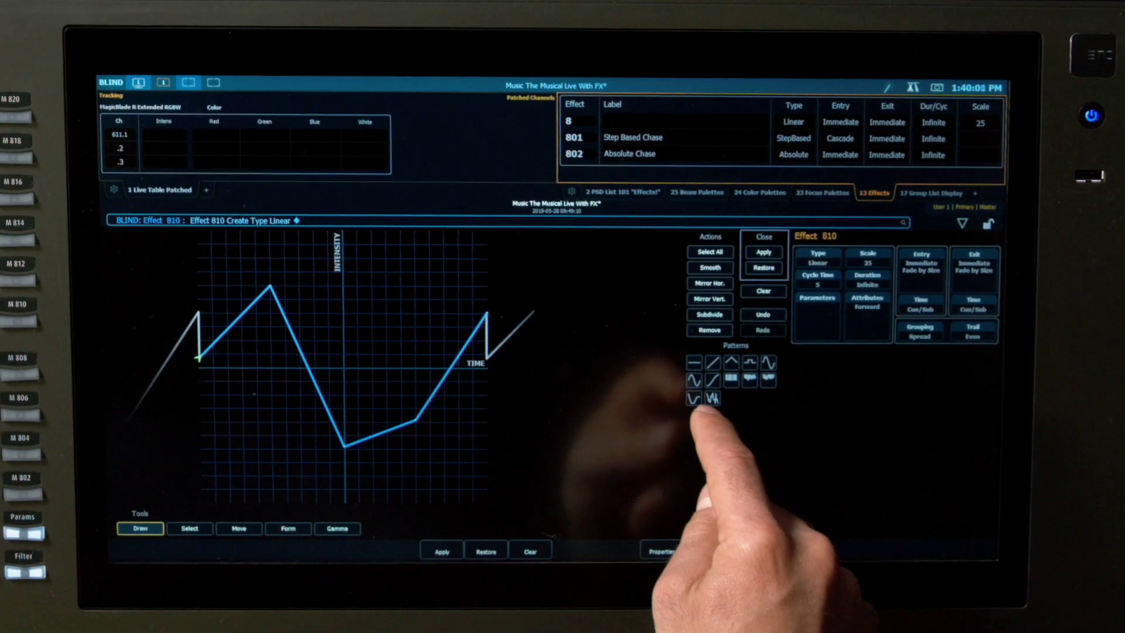
Try the bottom patterns and regenerate the random curve until a fresh many-point zigzag appears.
click(735, 416)
click(694, 397)
click(713, 397)
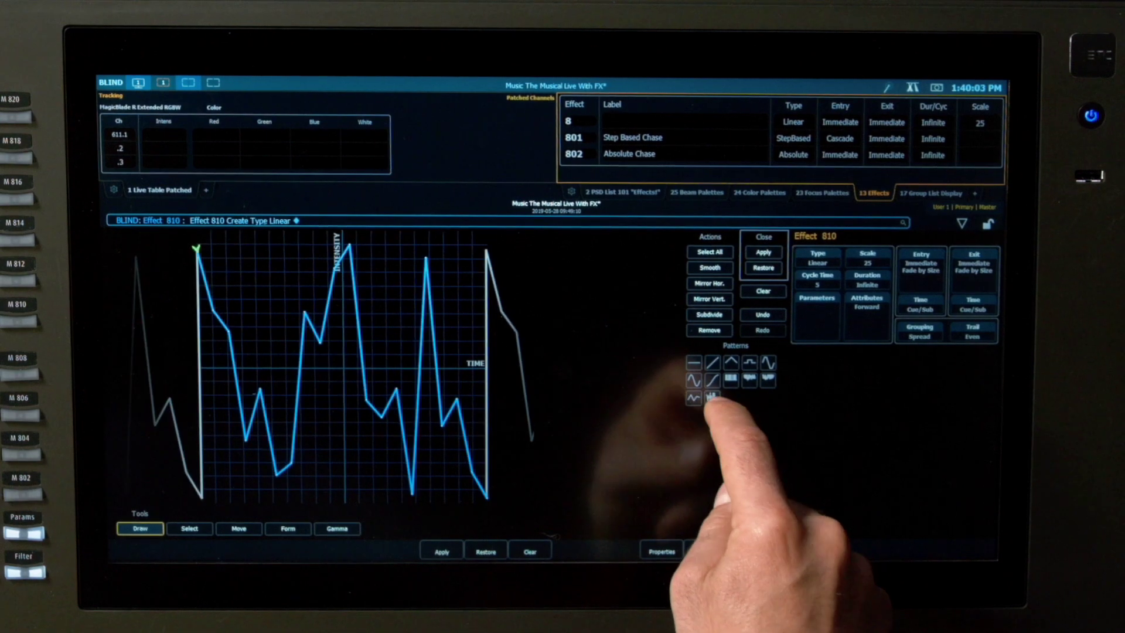
click(713, 397)
click(712, 397)
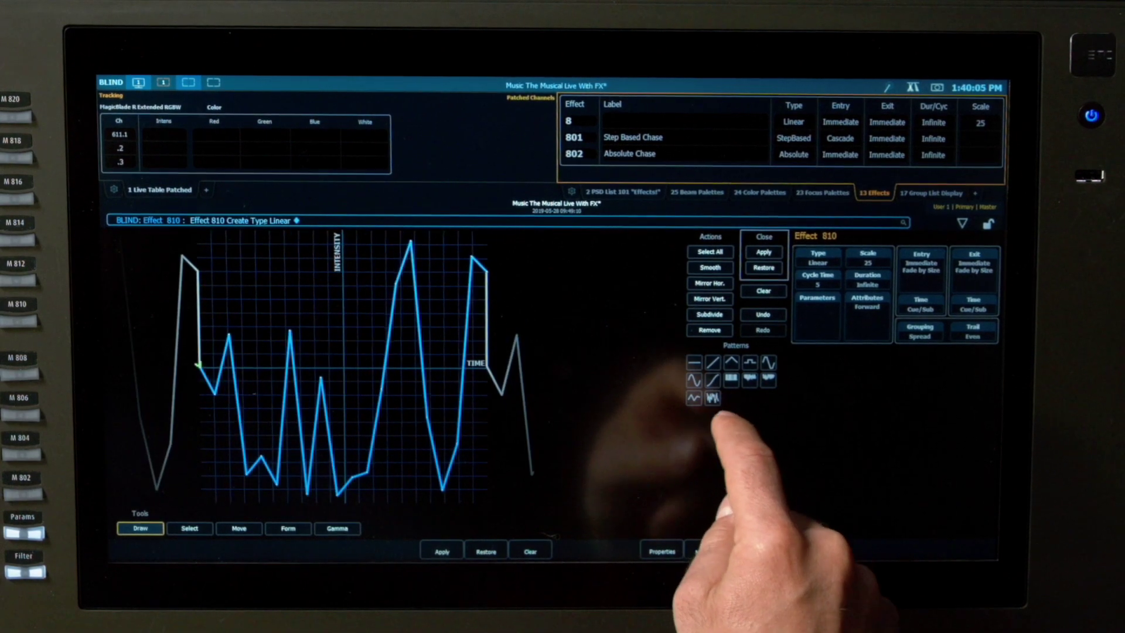
click(712, 397)
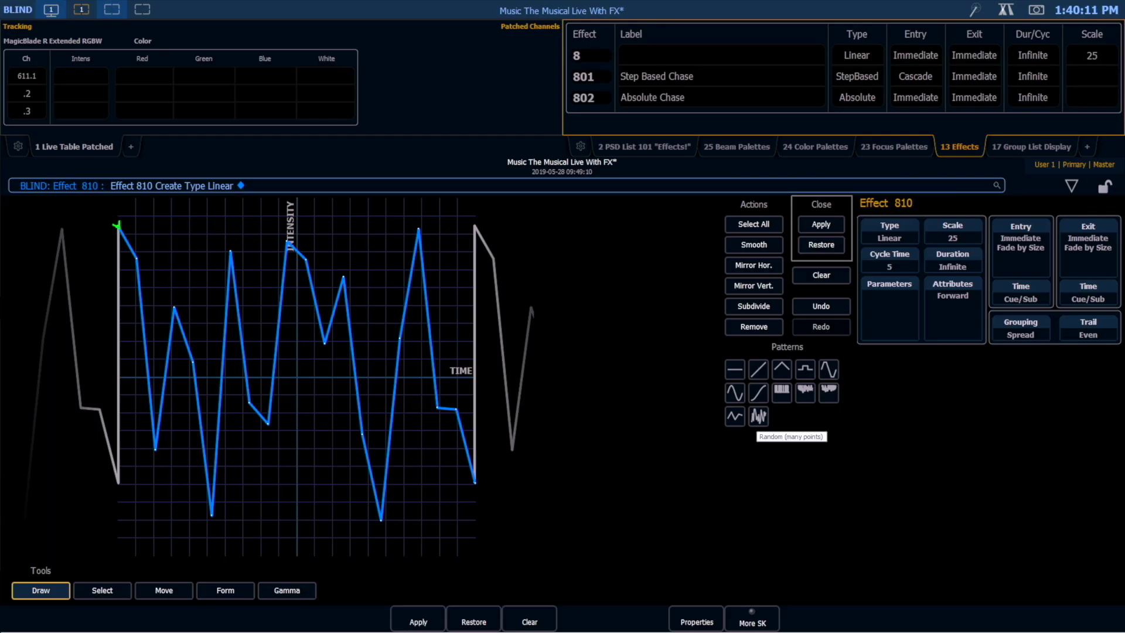
click(758, 416)
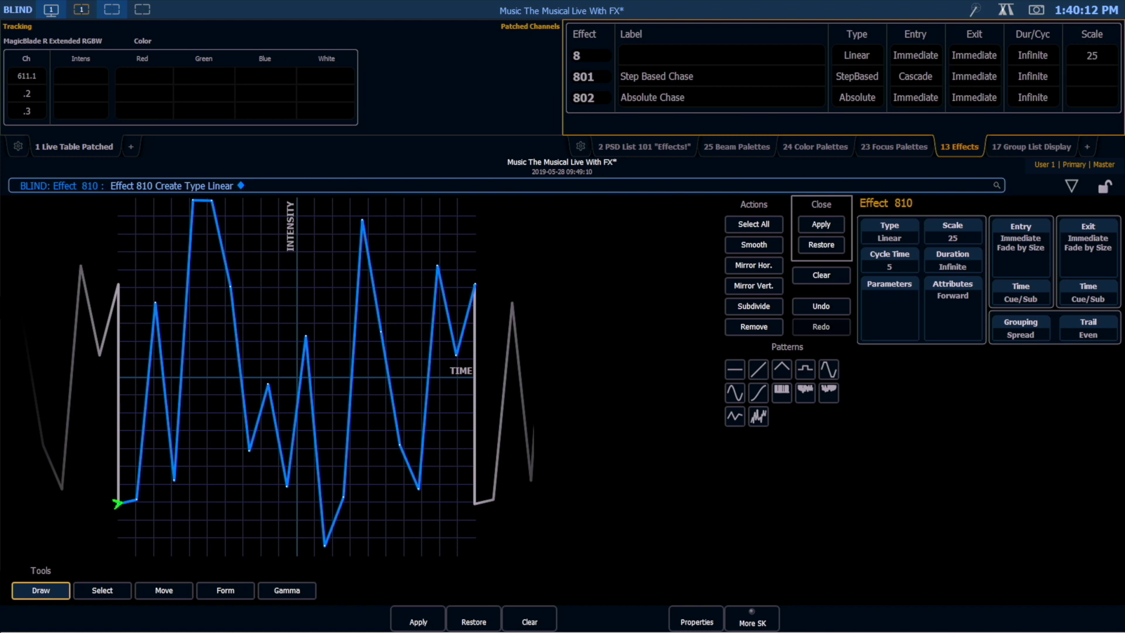
Regenerate the many-point random curve three more times, then apply it to store effect 810.
click(758, 416)
click(758, 416)
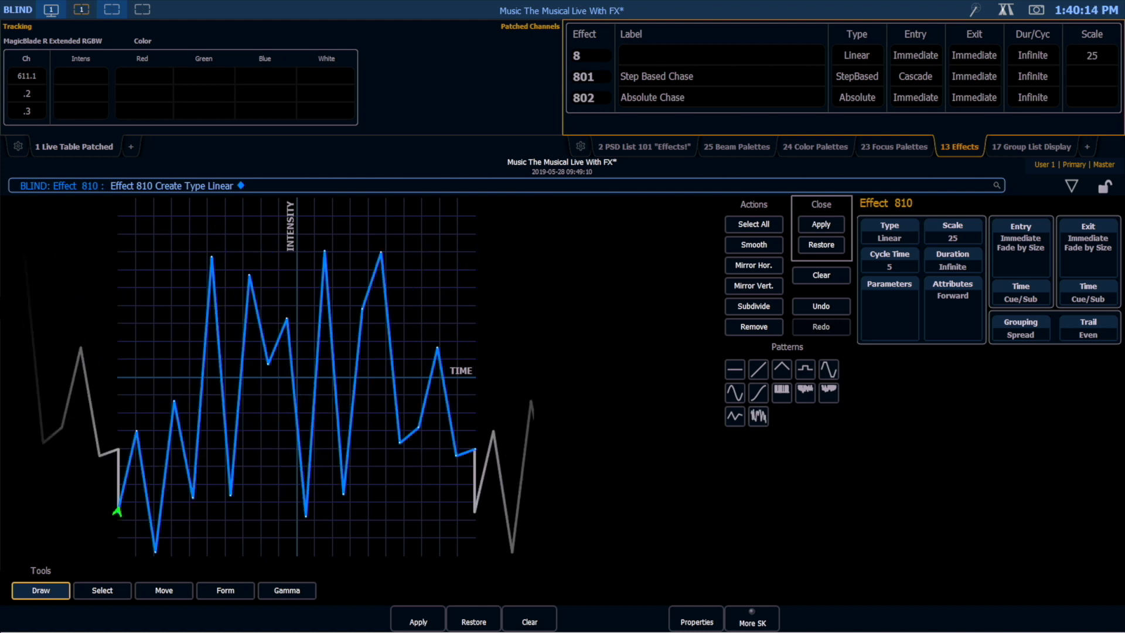
click(758, 416)
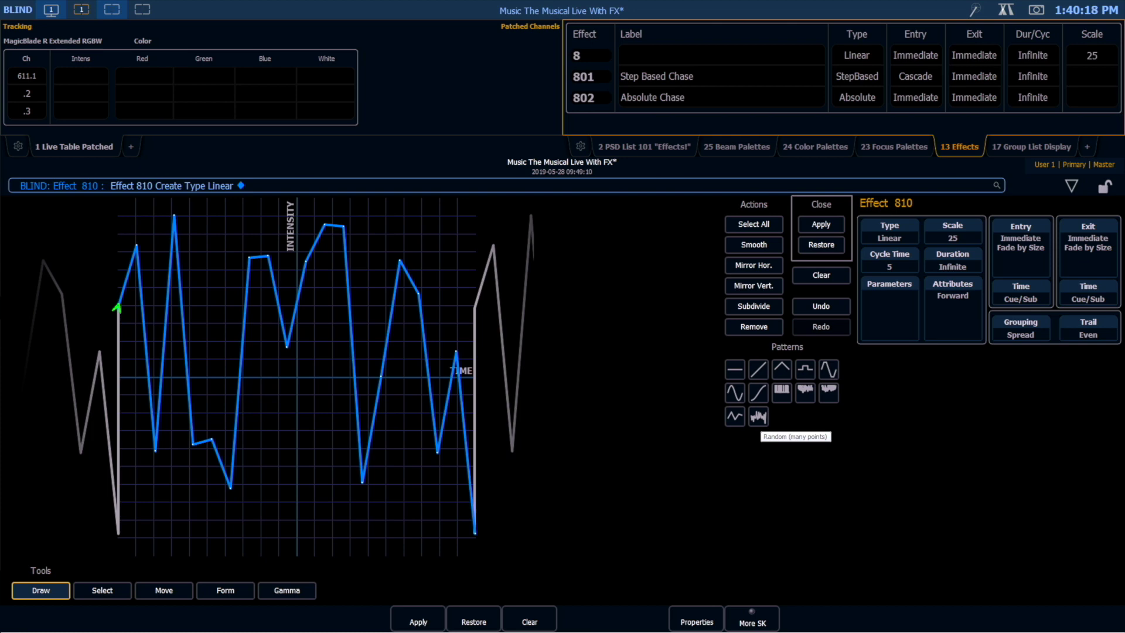
click(821, 223)
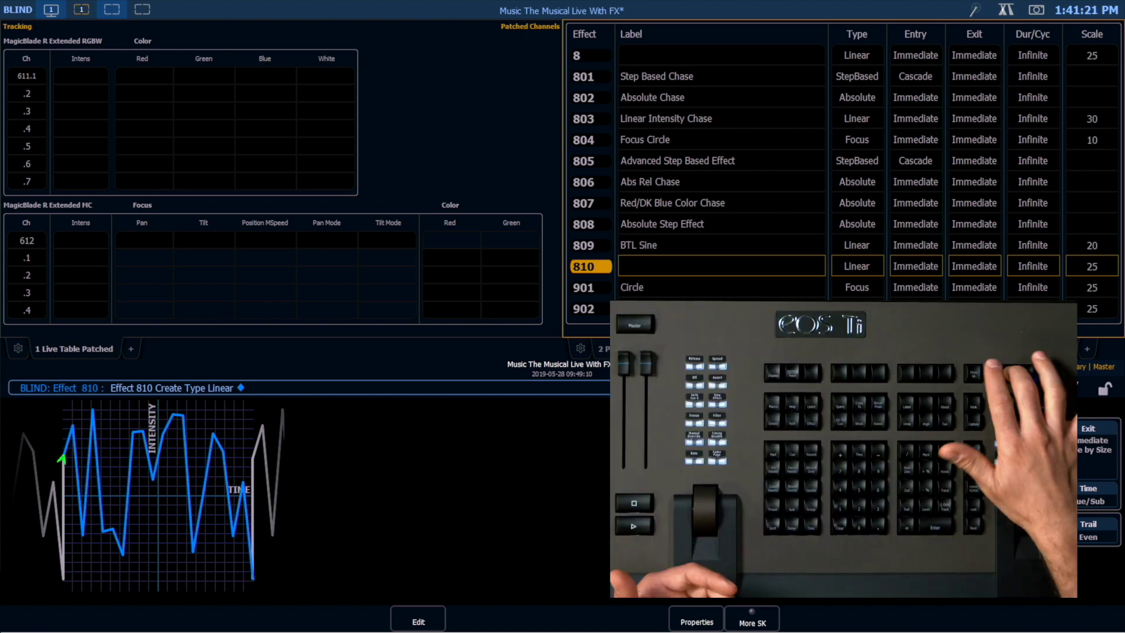
In Live workspace 2, run effect 810 on group 63 and bring up its grouping options.
key(F1)
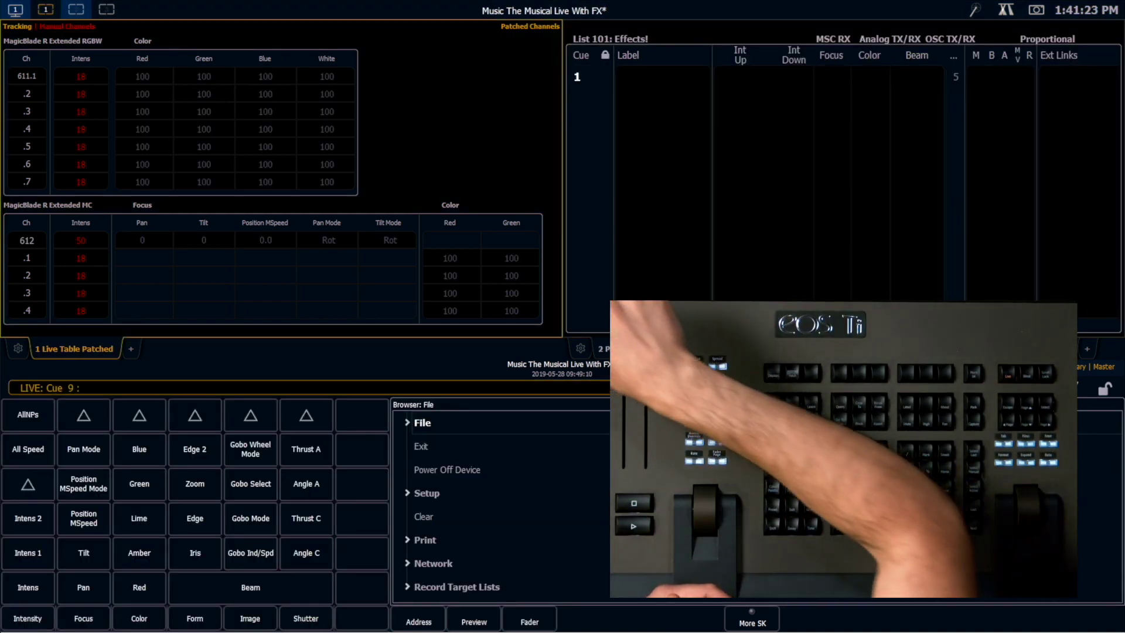
key(ctrl+2)
click(690, 110)
click(484, 351)
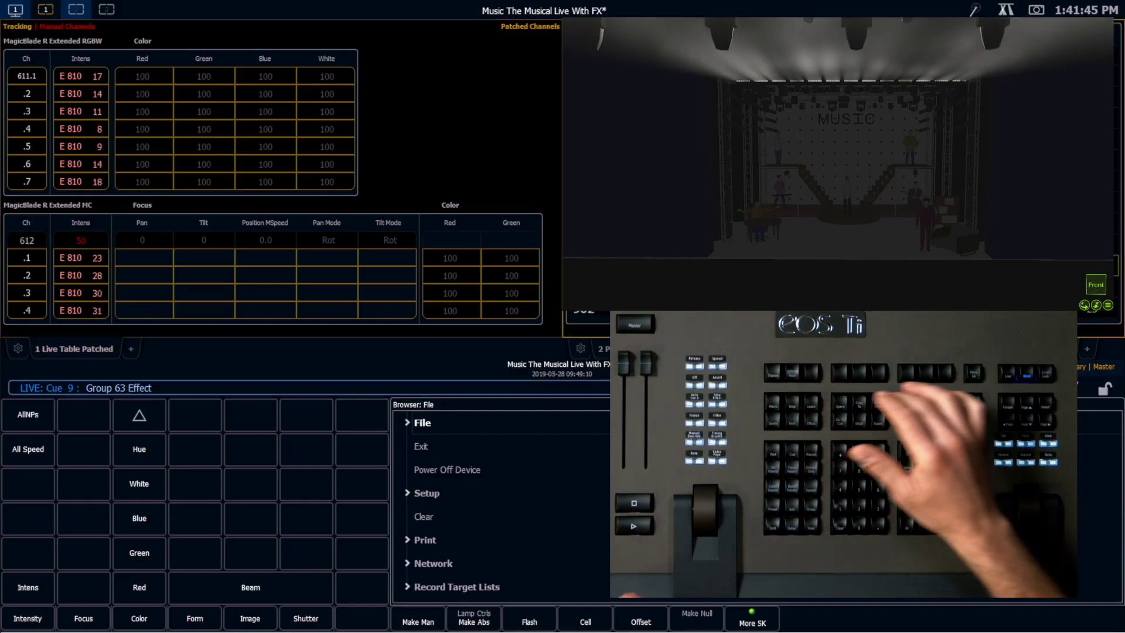
click(1020, 531)
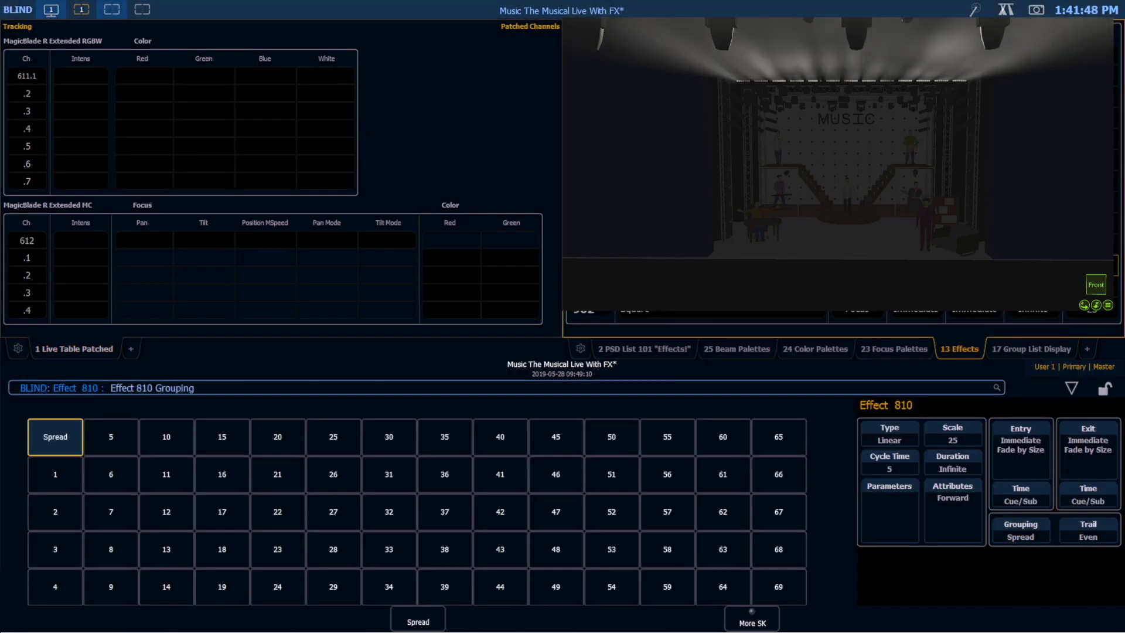
Set effect 810's grouping to 1, change it back to Spread, and return to Live.
key(1)
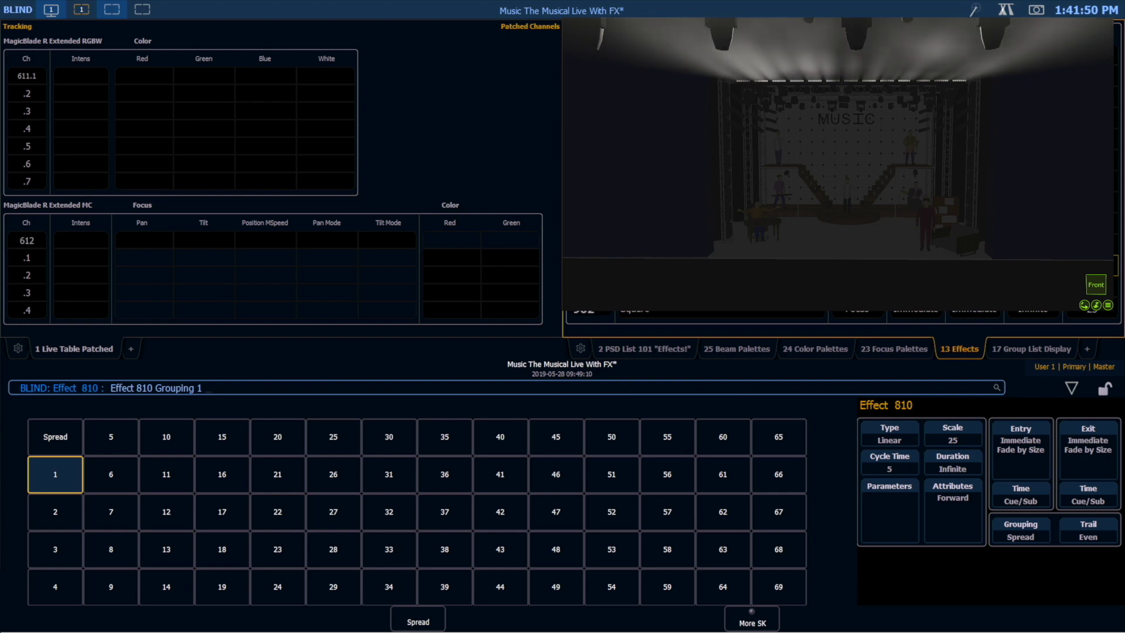
key(Return)
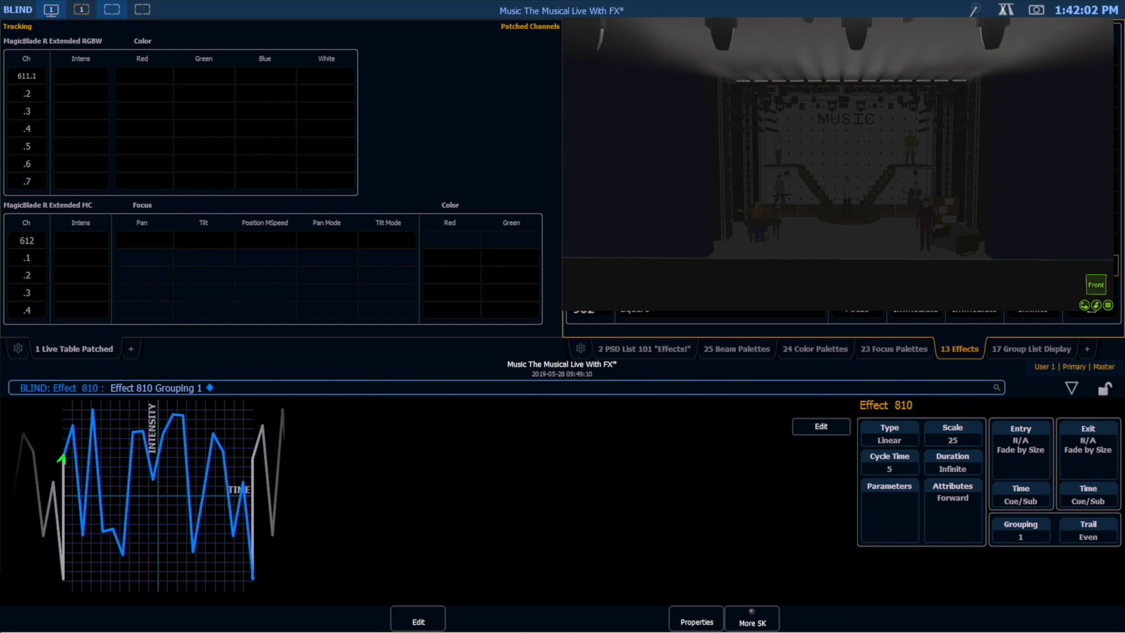
click(1020, 530)
click(55, 437)
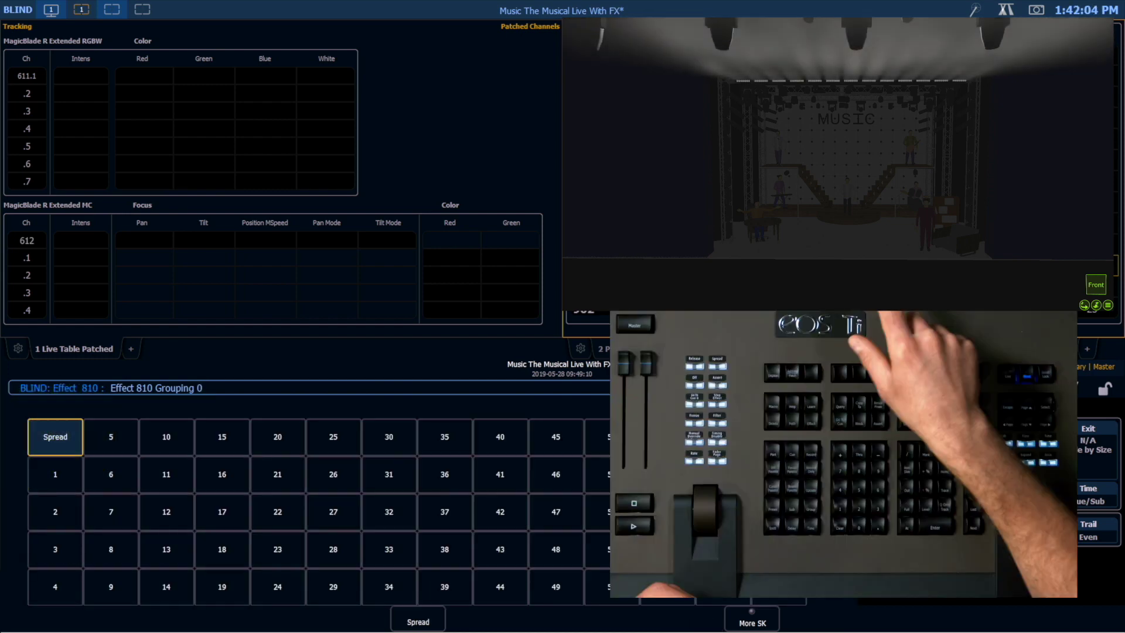
key(Return)
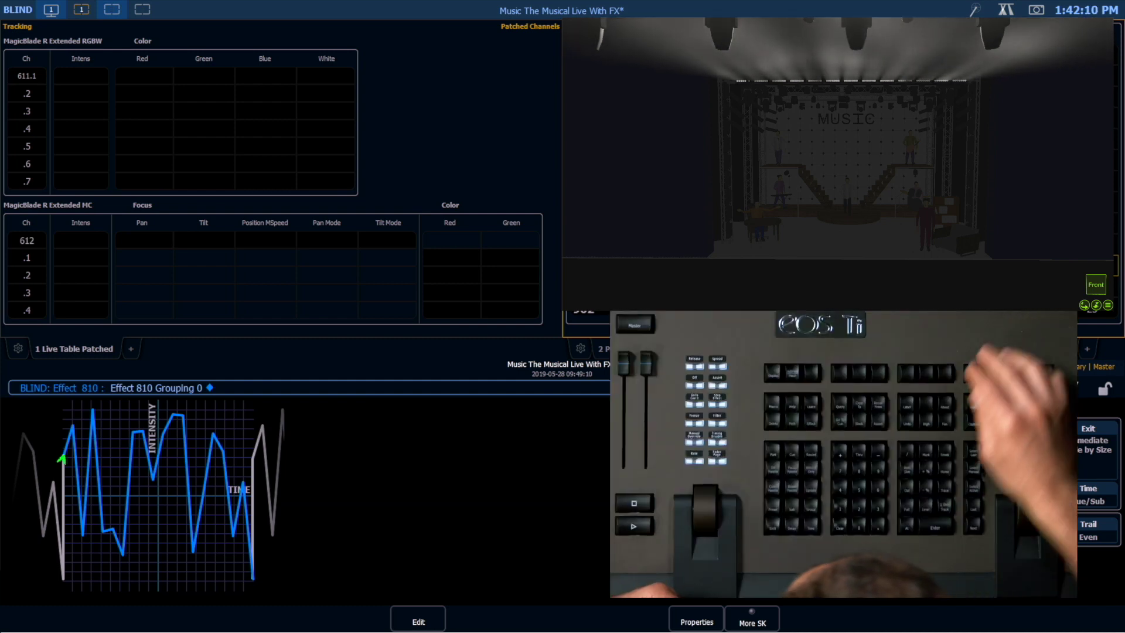
key(F3)
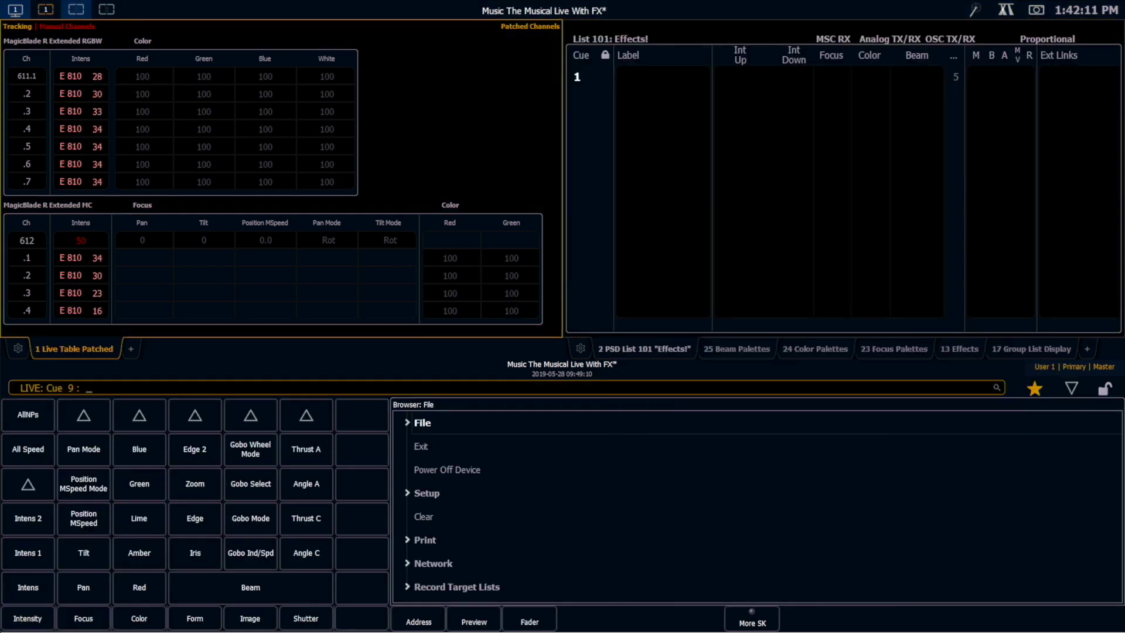
Apply effect 810 to group 63 with a Random offset, then select group 57.
key(g)
key(6)
key(3)
click(641, 621)
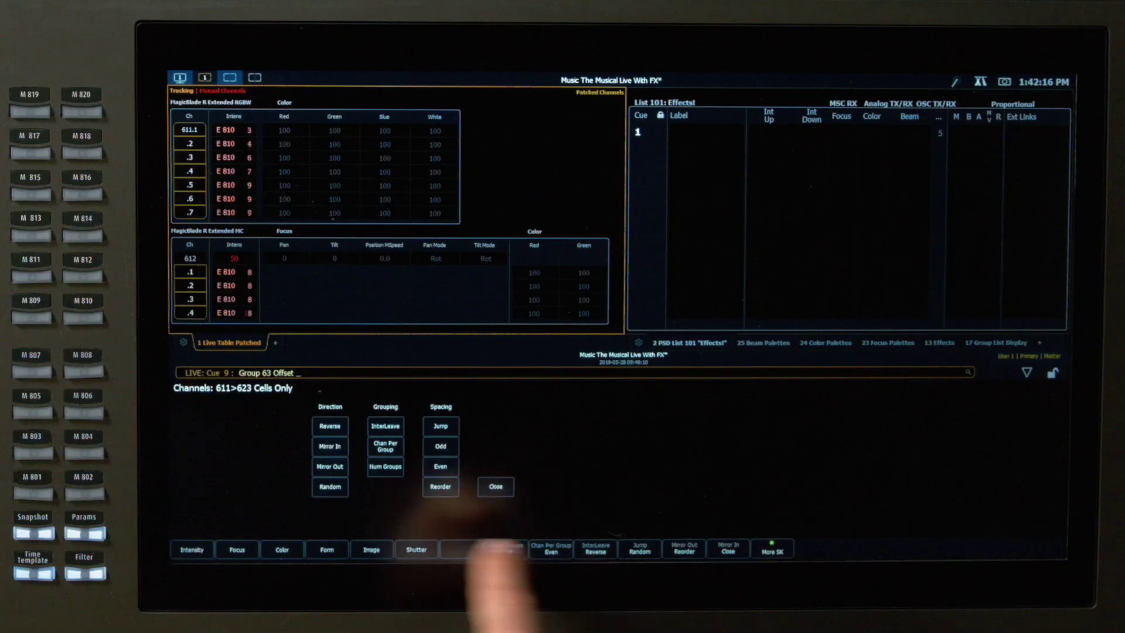
click(198, 535)
key(e)
key(8)
key(1)
key(0)
key(Return)
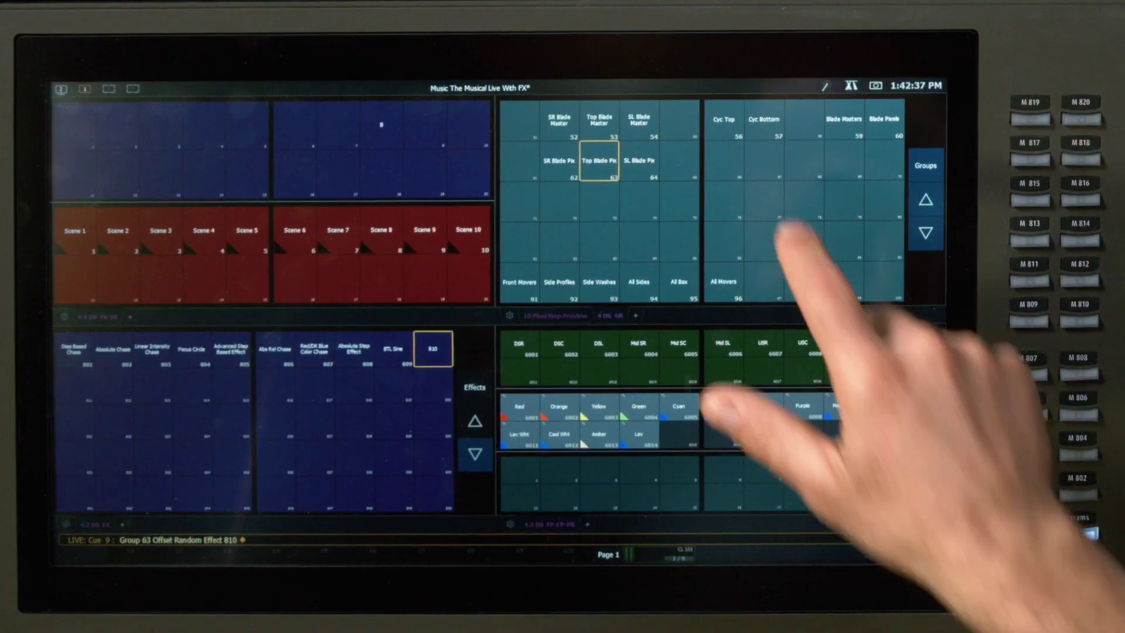
click(764, 123)
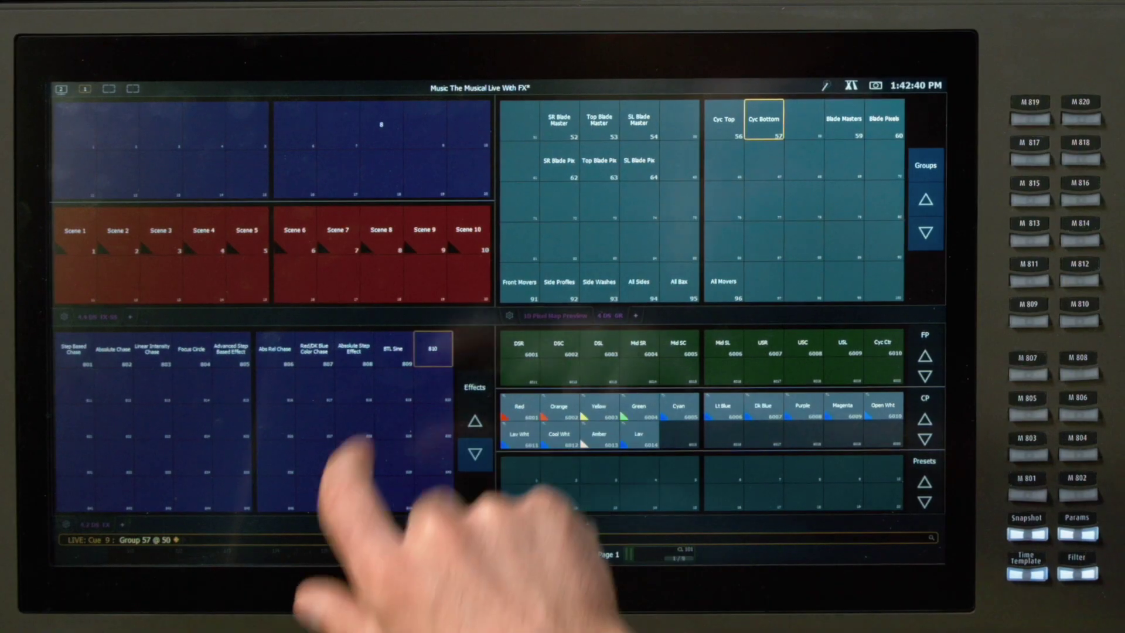
Run effect 810 on group 57 with a Random offset, then switch to Blind.
click(433, 349)
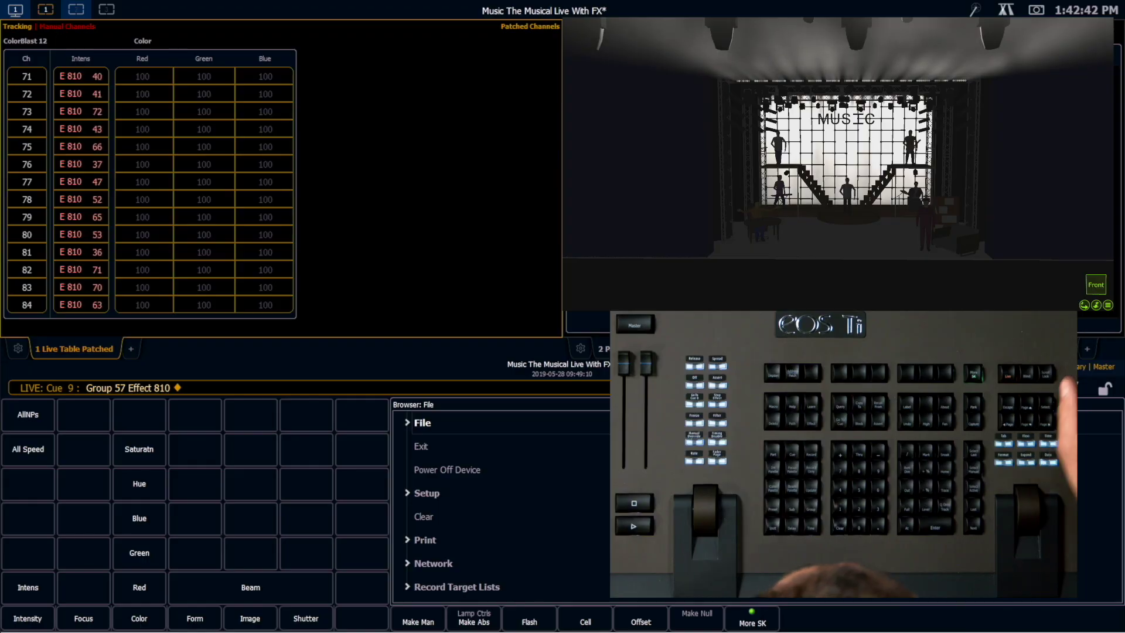
click(639, 612)
click(198, 535)
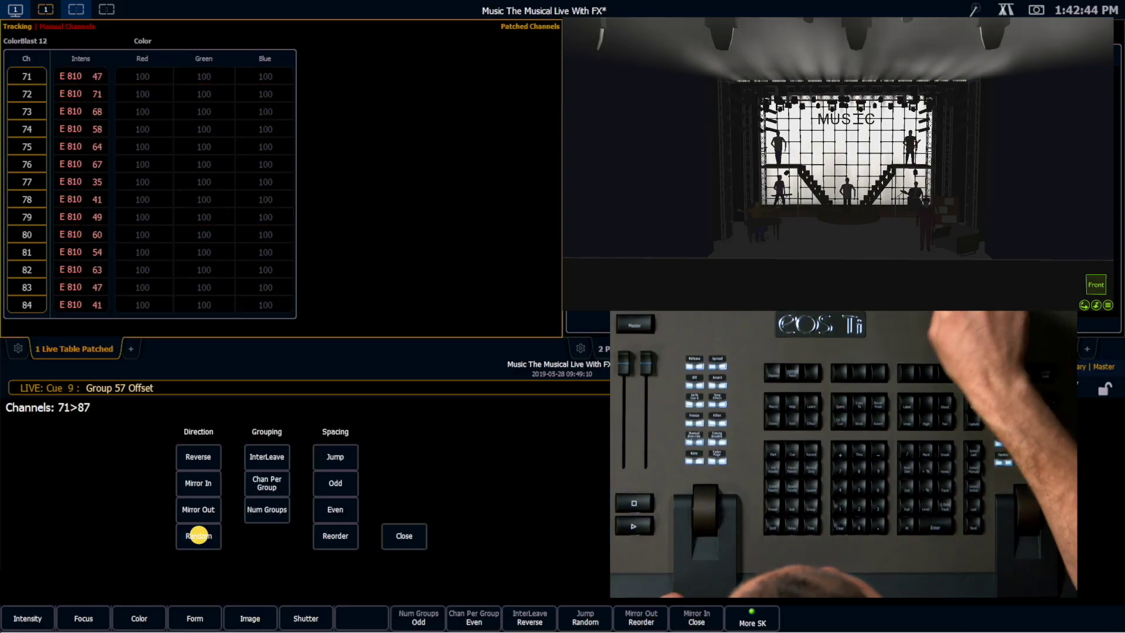
click(816, 452)
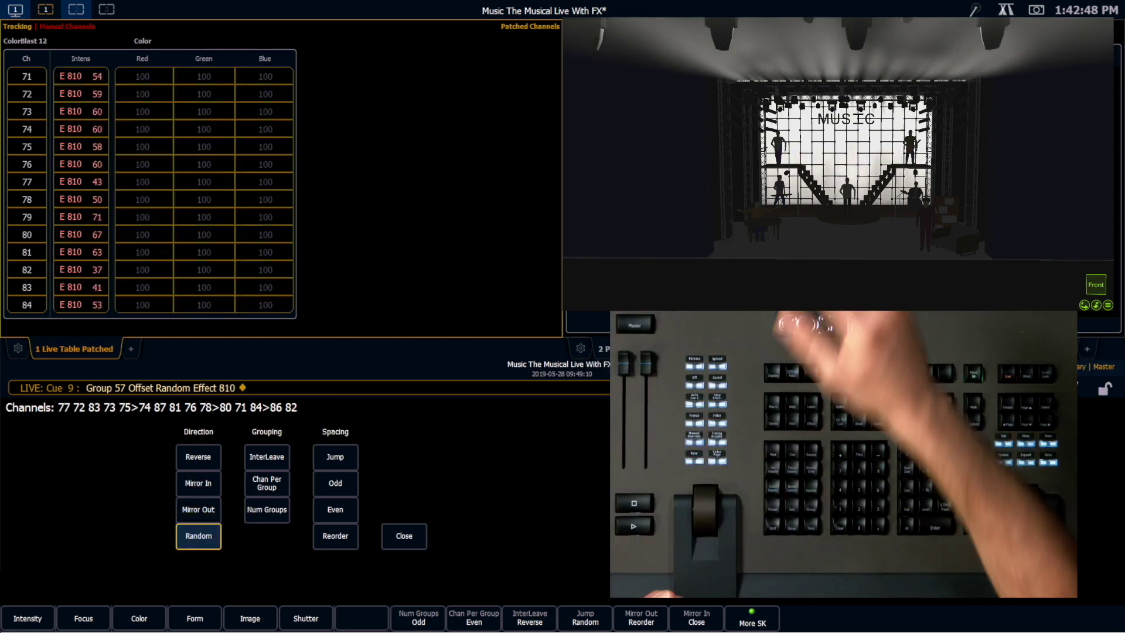
key(F2)
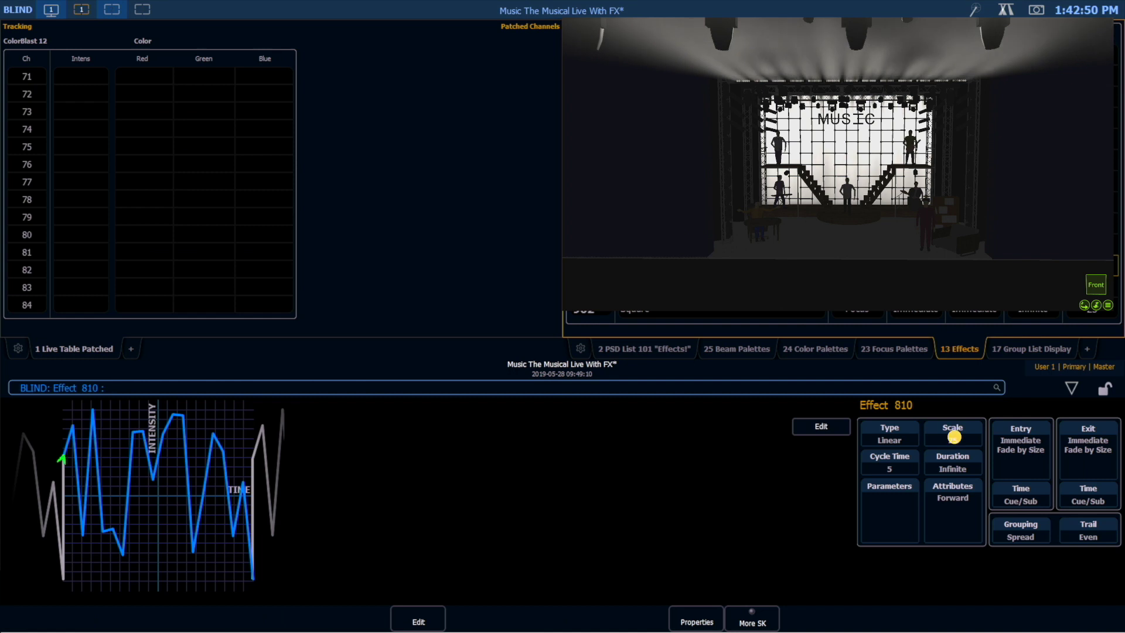
Set effect 810's scale to 40 and reopen its waveform editor.
click(953, 437)
text(4)
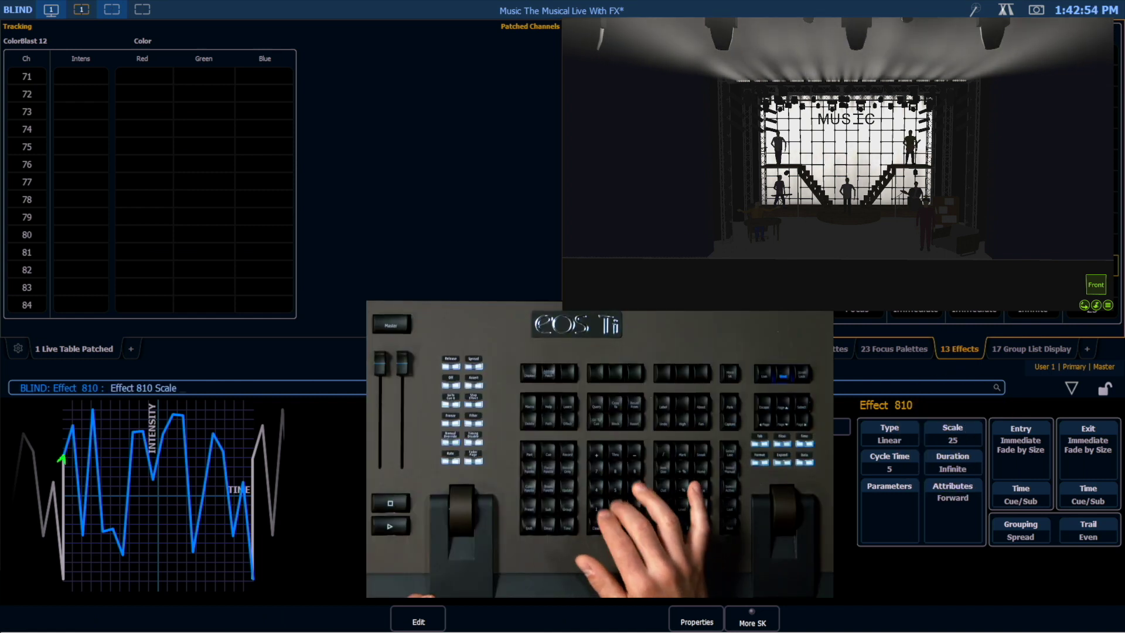
text(0)
key(Return)
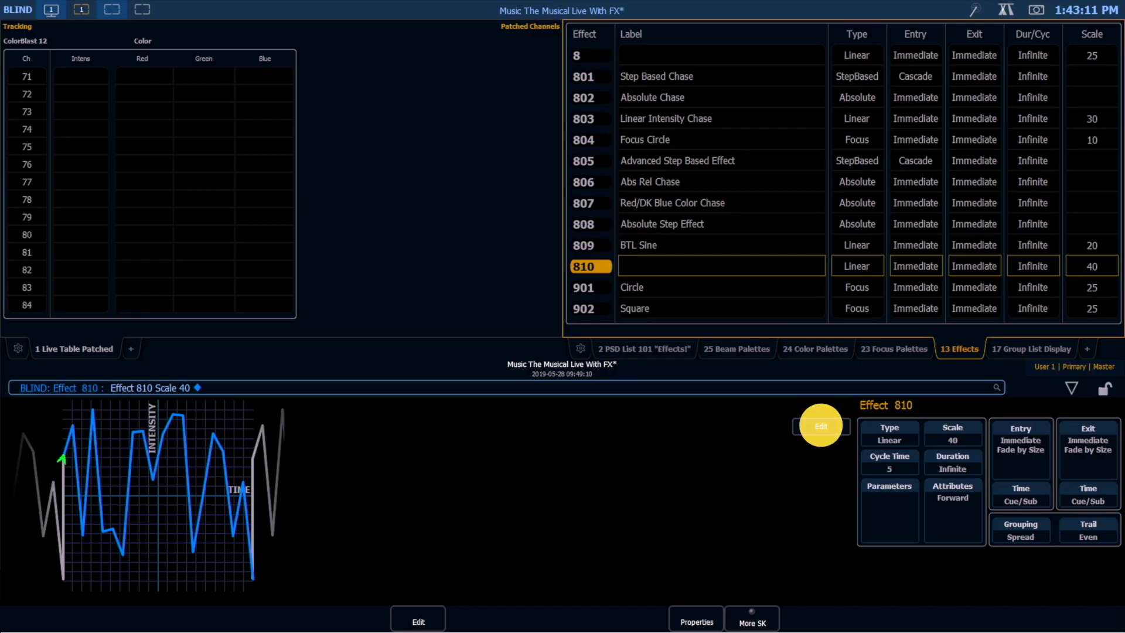
click(821, 425)
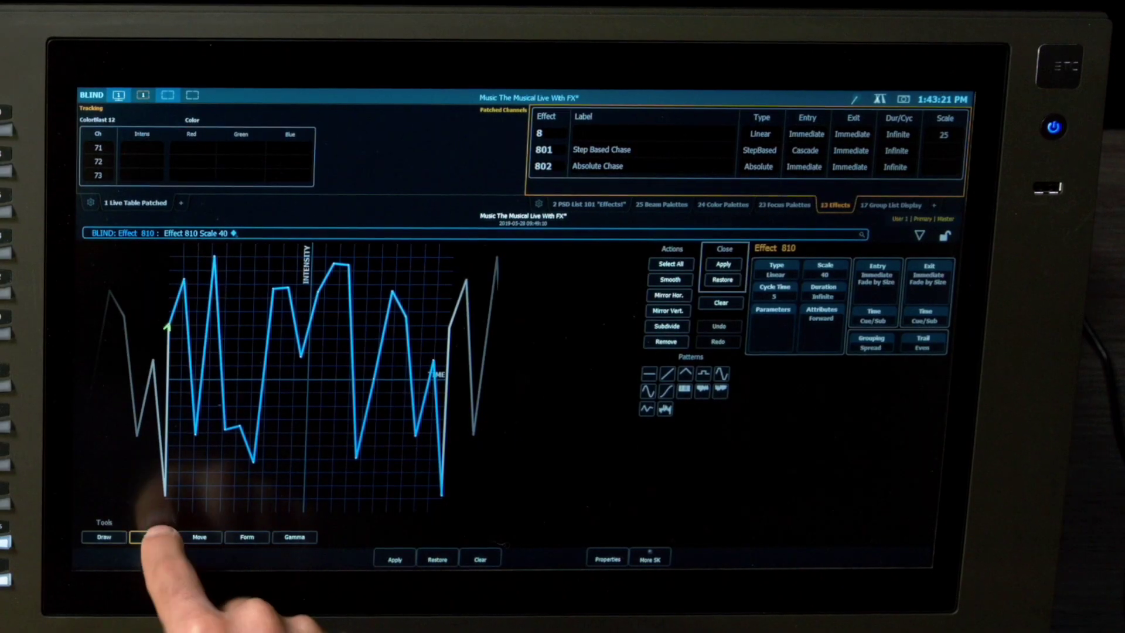
Select the first low point in effect 810's intensity waveform and move it further down.
click(102, 590)
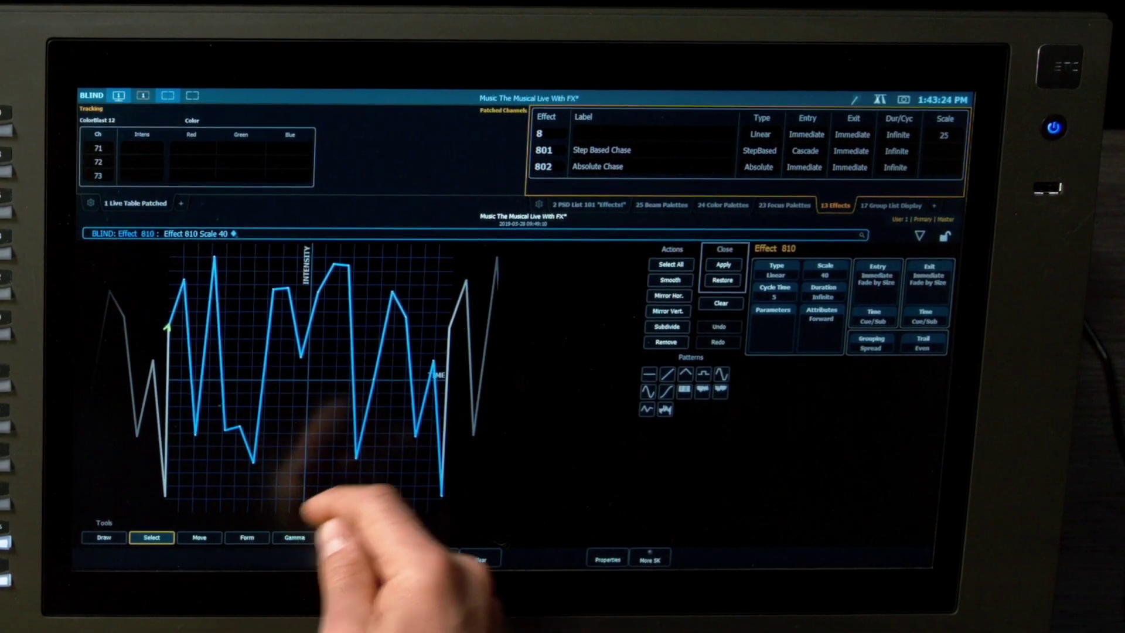
click(253, 462)
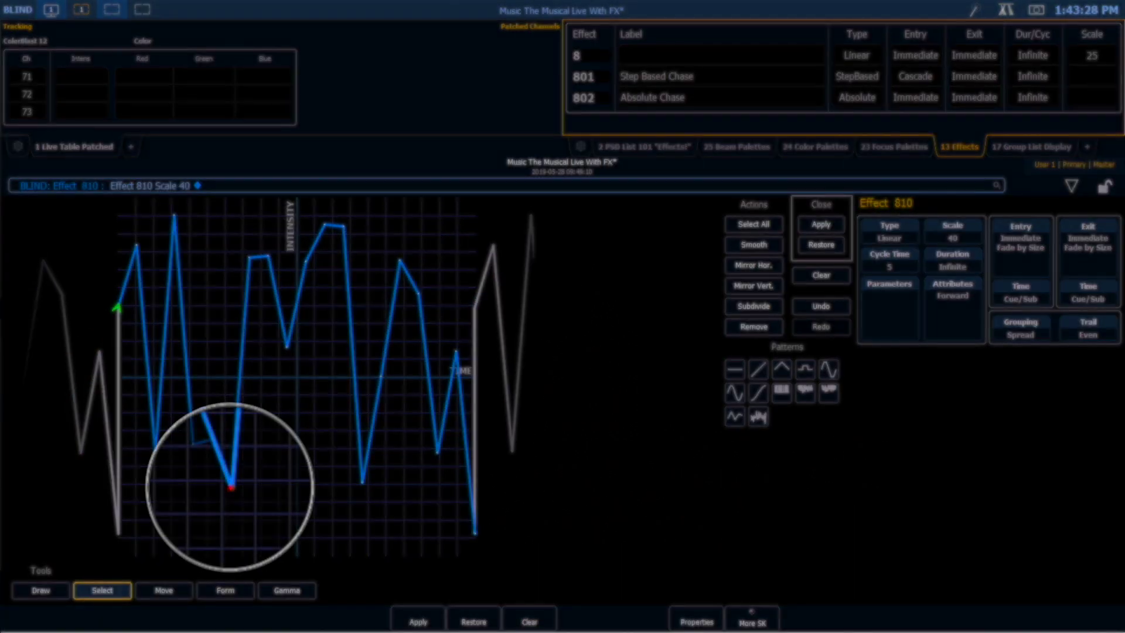
click(162, 590)
scroll(230, 486, down, 5)
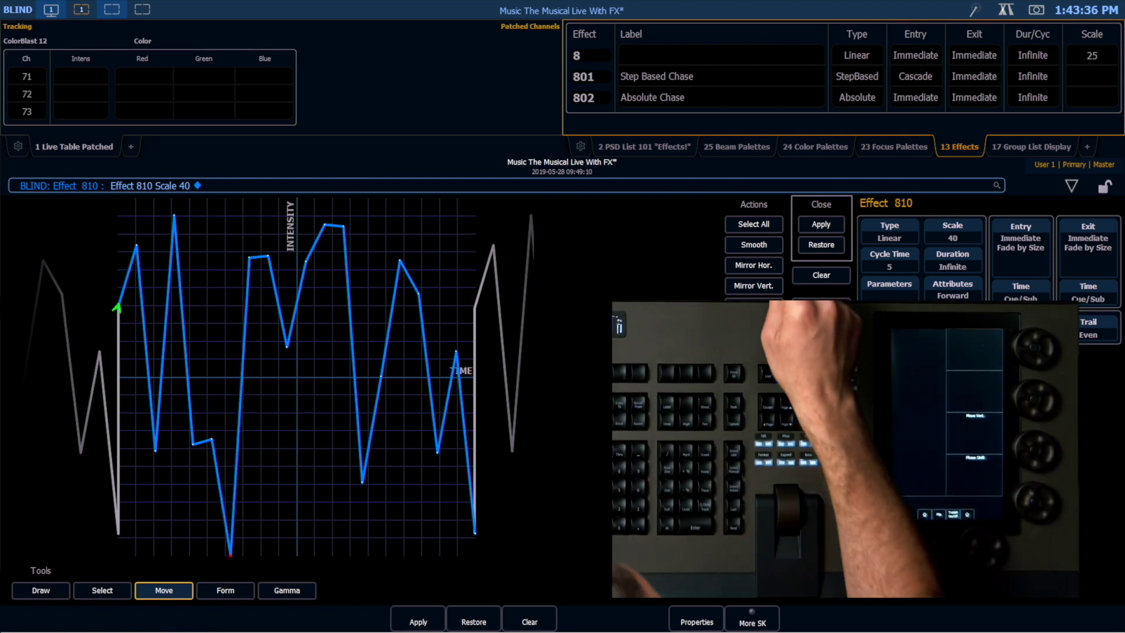
Lower a second dip in the waveform and apply the reshaped curve.
click(96, 588)
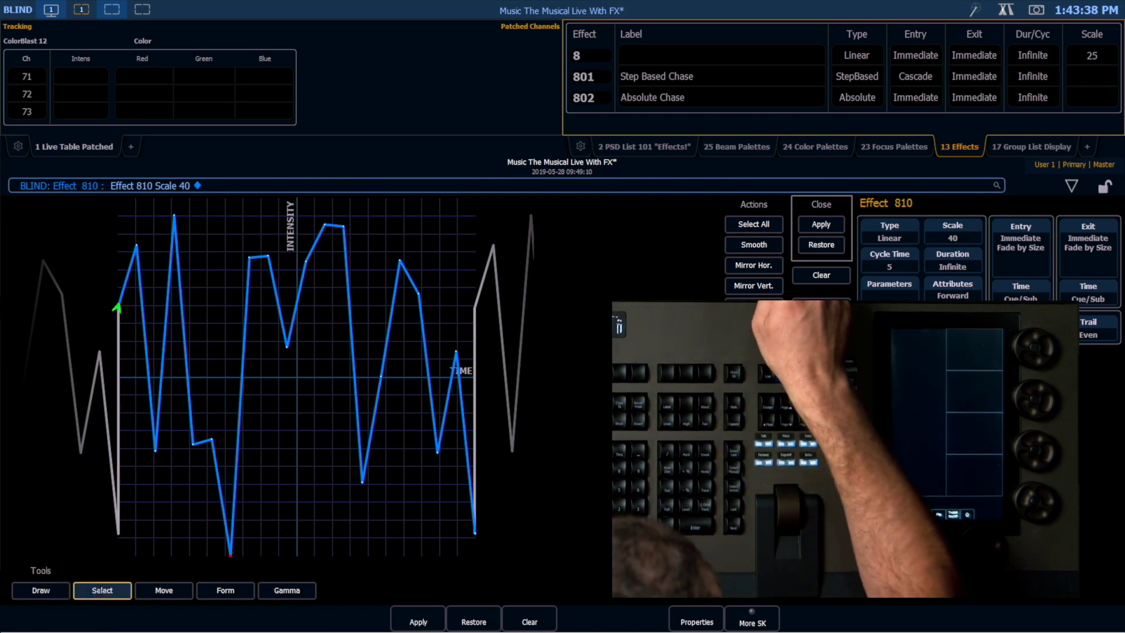
click(362, 481)
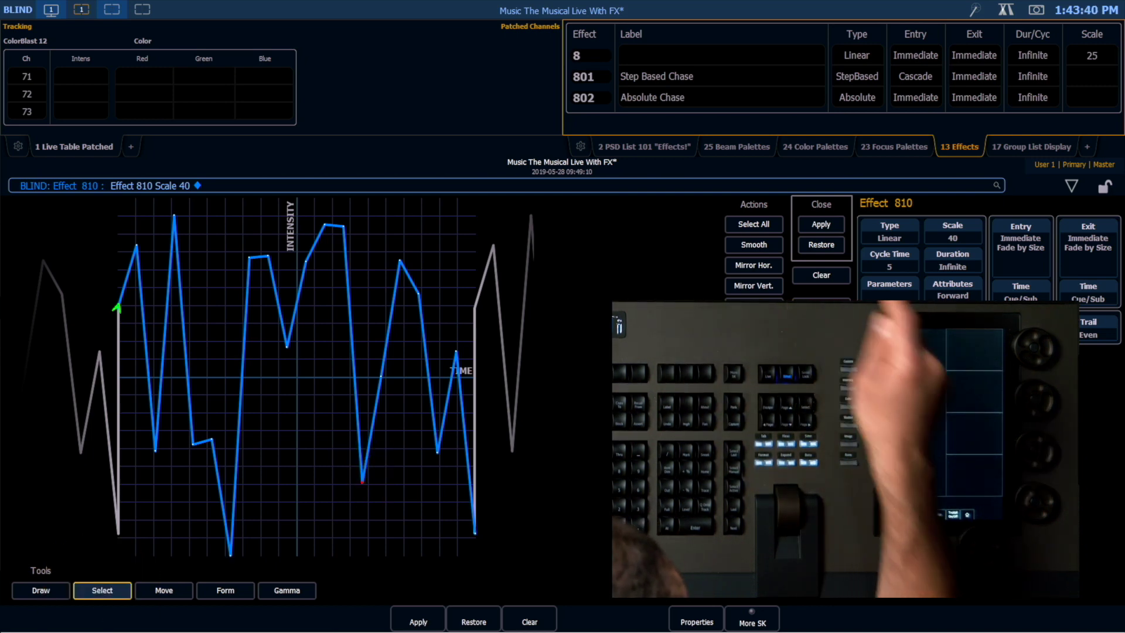
click(163, 590)
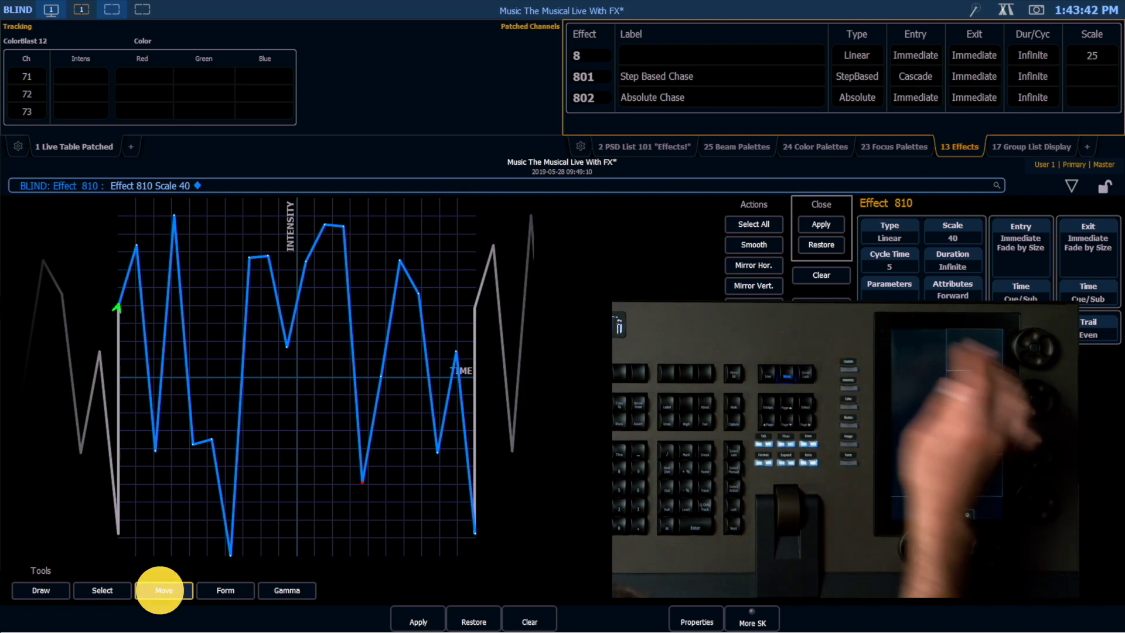
scroll(362, 498, down, 5)
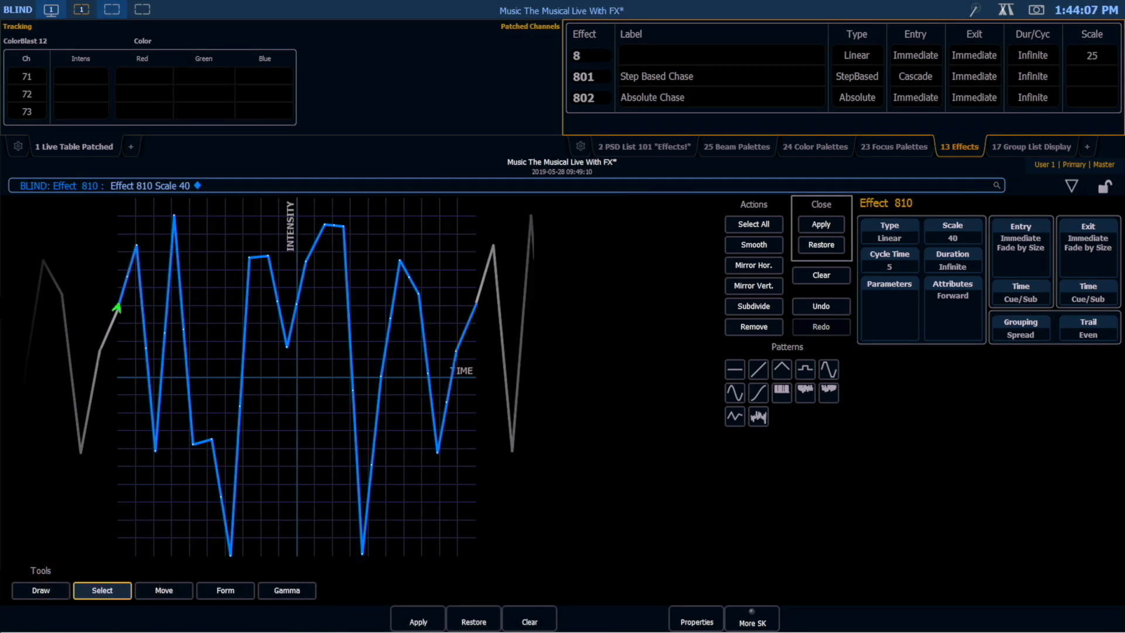
click(165, 590)
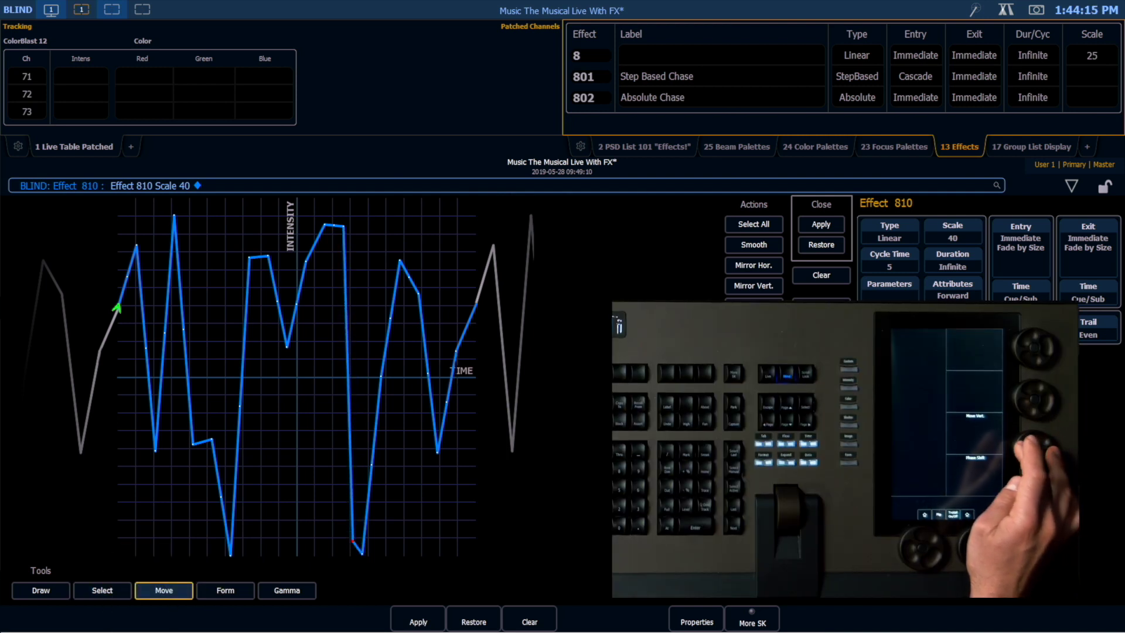
click(821, 222)
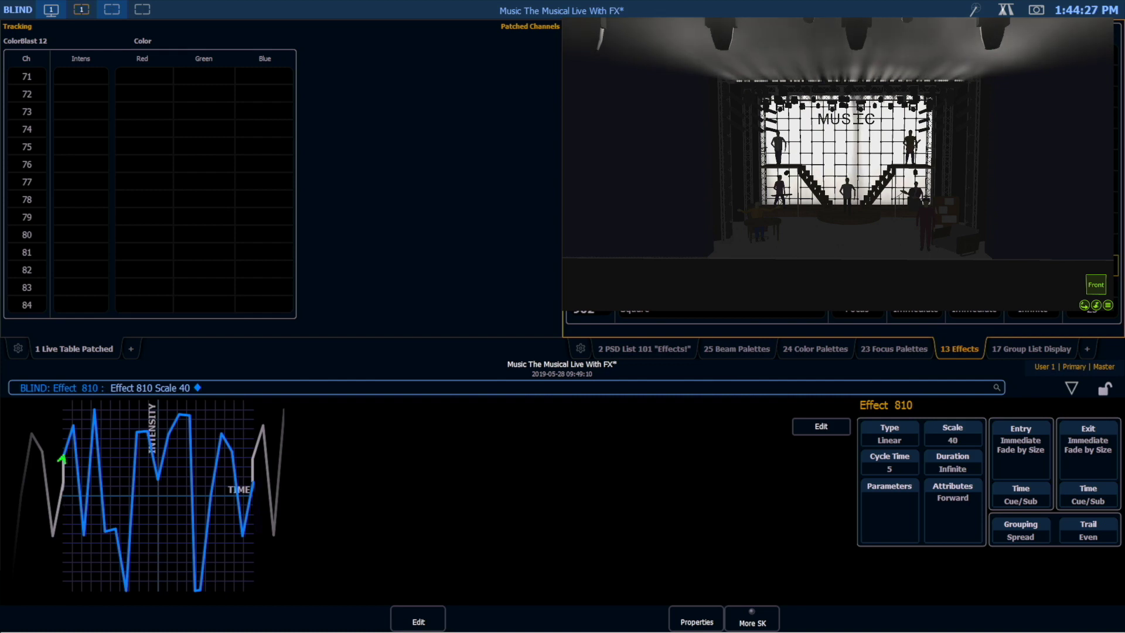
Enter a scale of 30 for effect 810 and return to Live.
text(30)
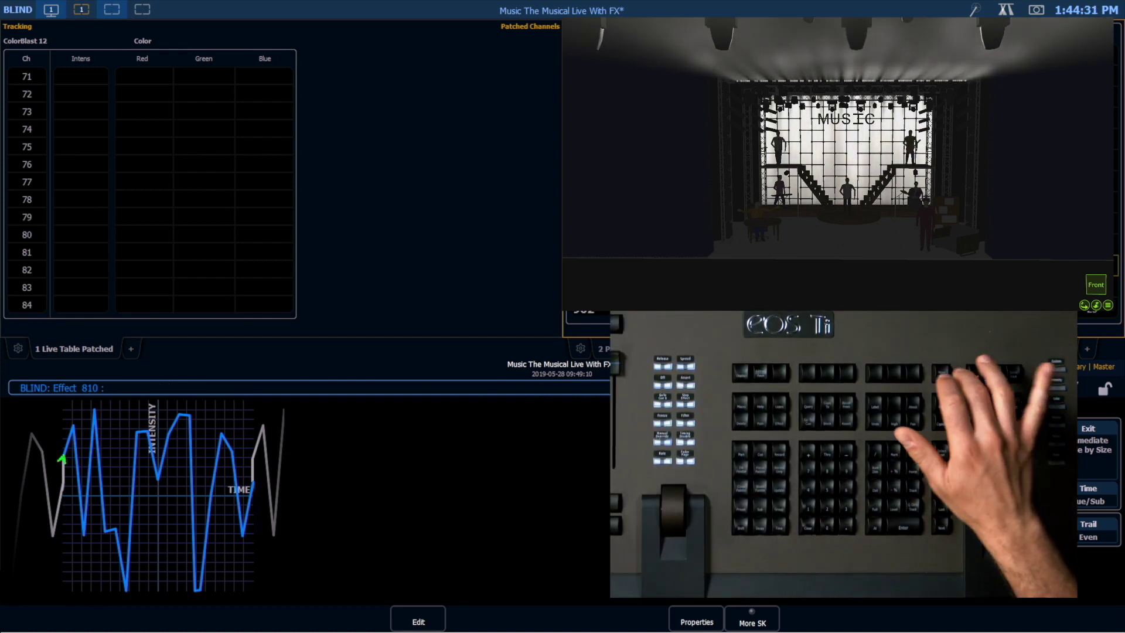
key(F1)
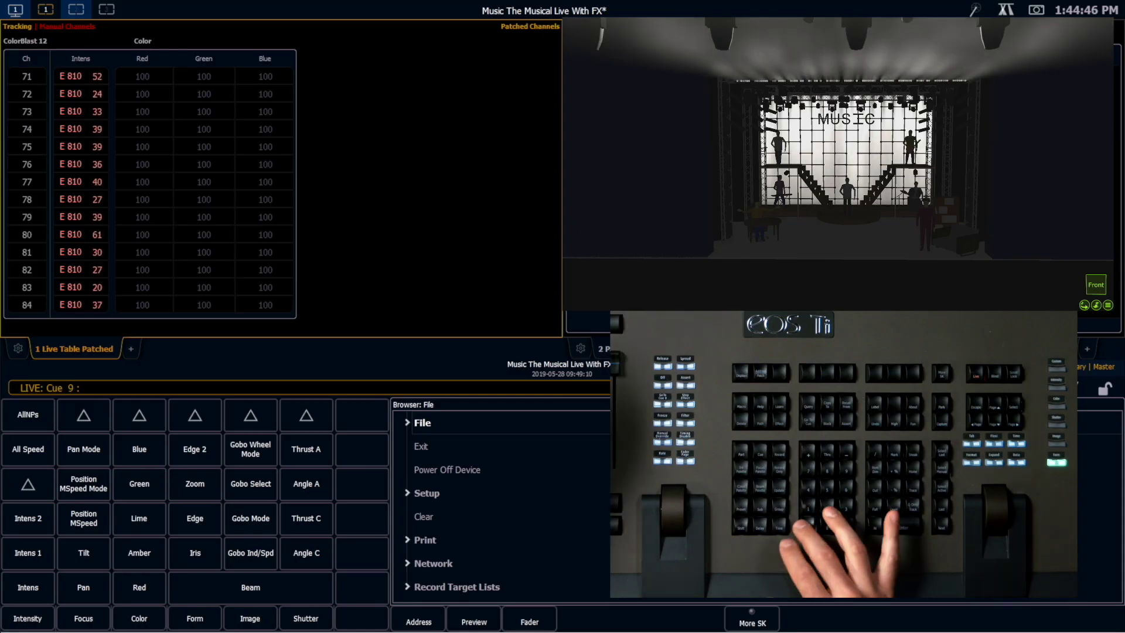
Label effect 810 'Fire Int'.
key(e)
key(8)
key(1)
key(0)
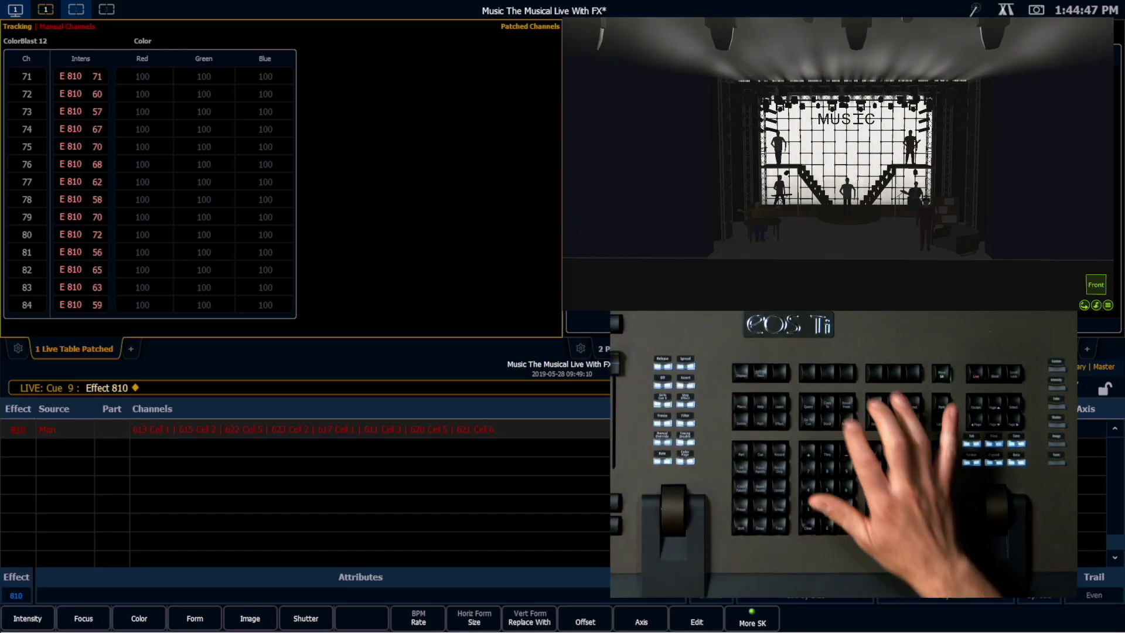
key(l)
text(F)
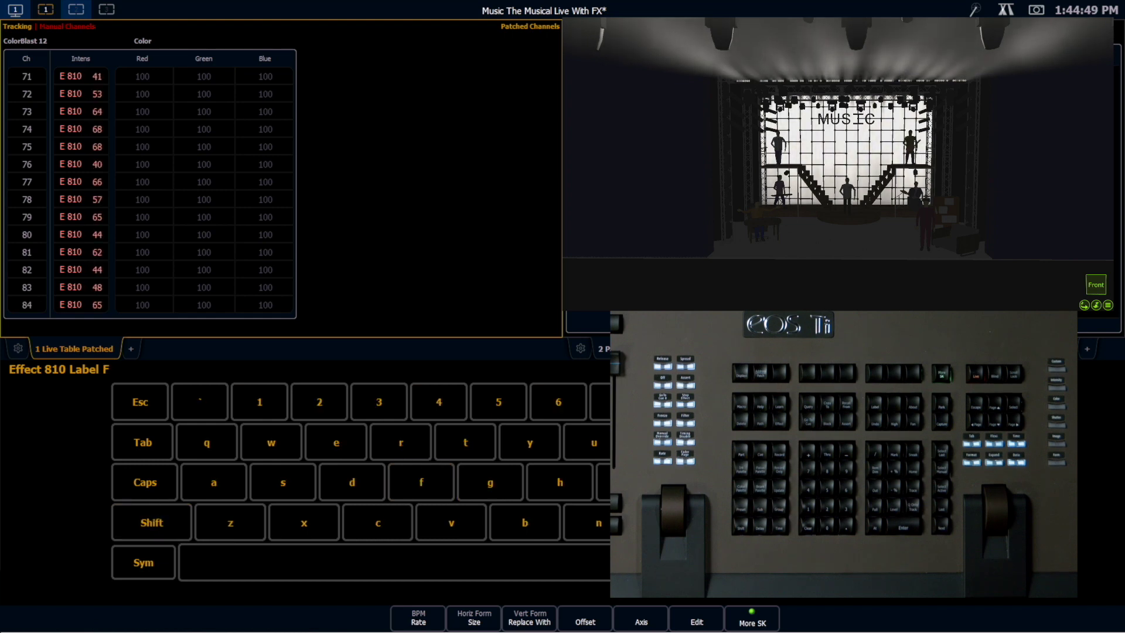
text(ire Int)
key(Return)
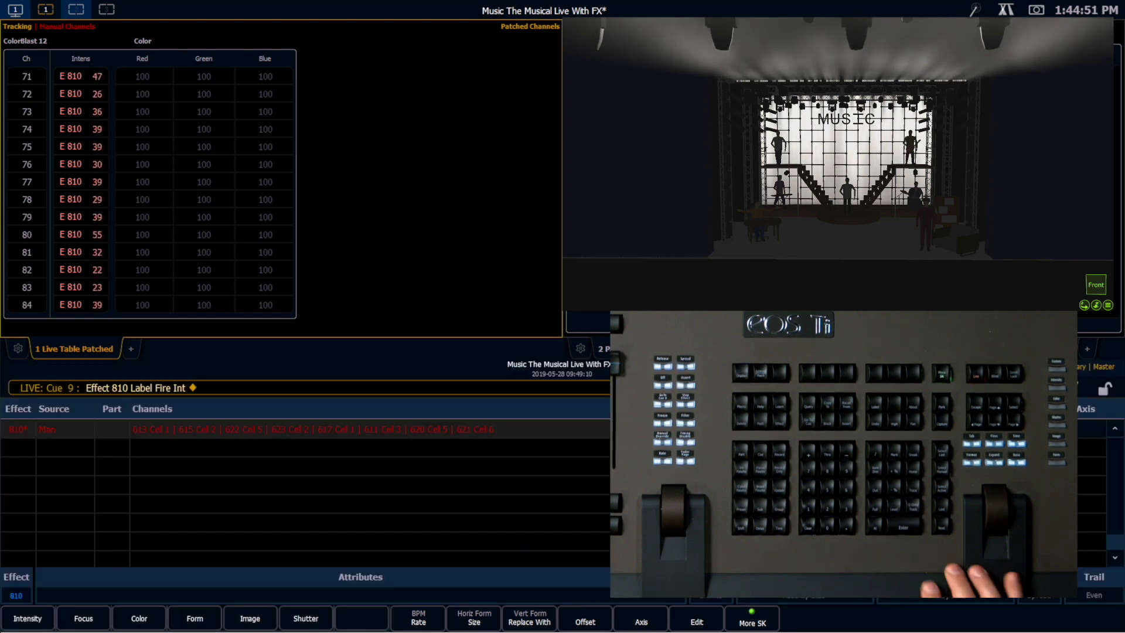
Copy effect 810 into a new effect 811.
key(alt+space)
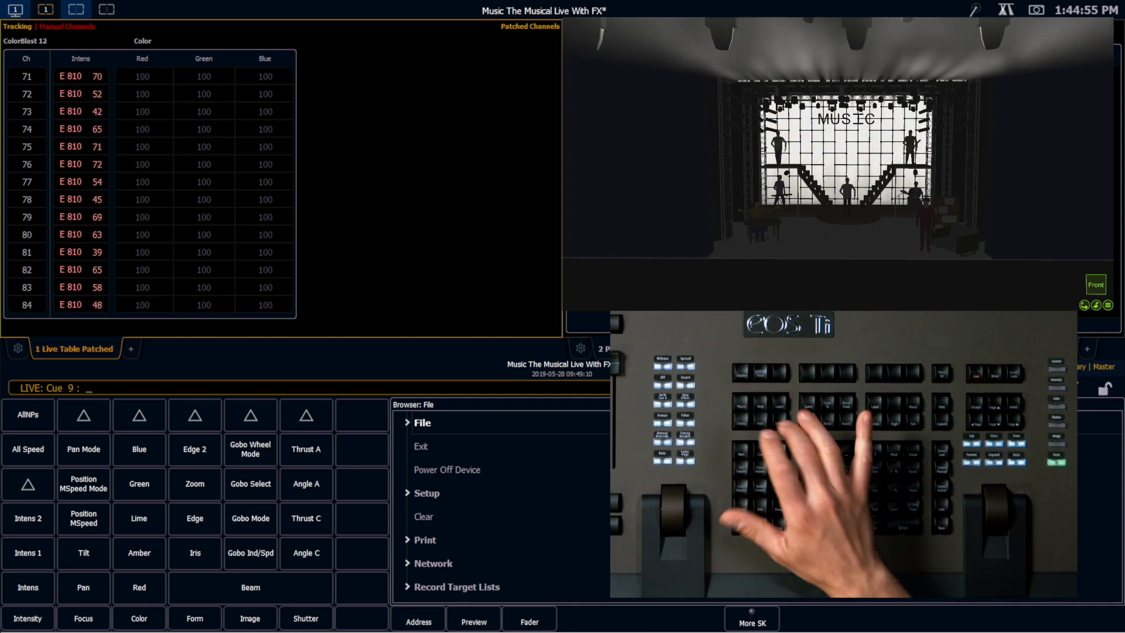
key(ctrl+shift+e)
text(810)
key(ctrl+q)
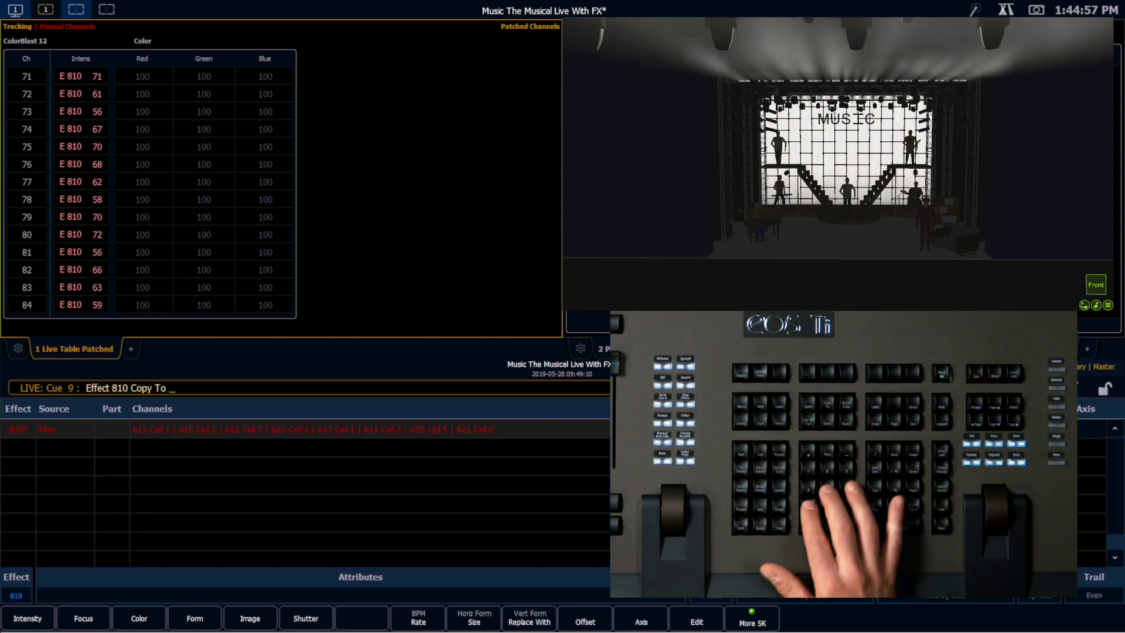
key(ctrl+shift+e)
text(811)
key(Return)
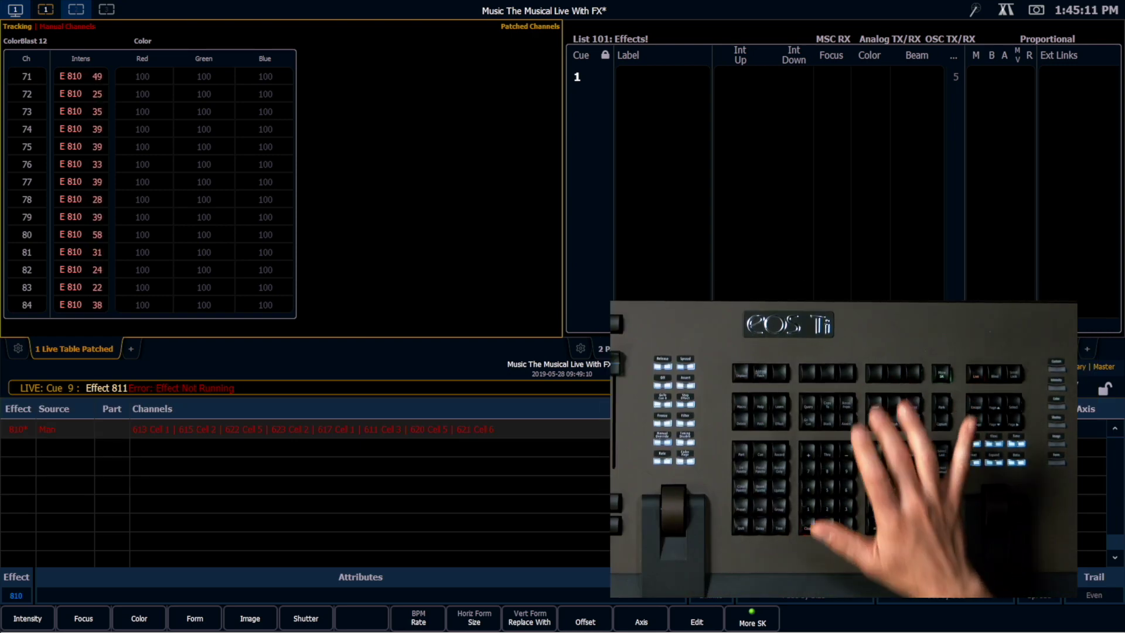
Label effect 811 'Fire color'.
key(l)
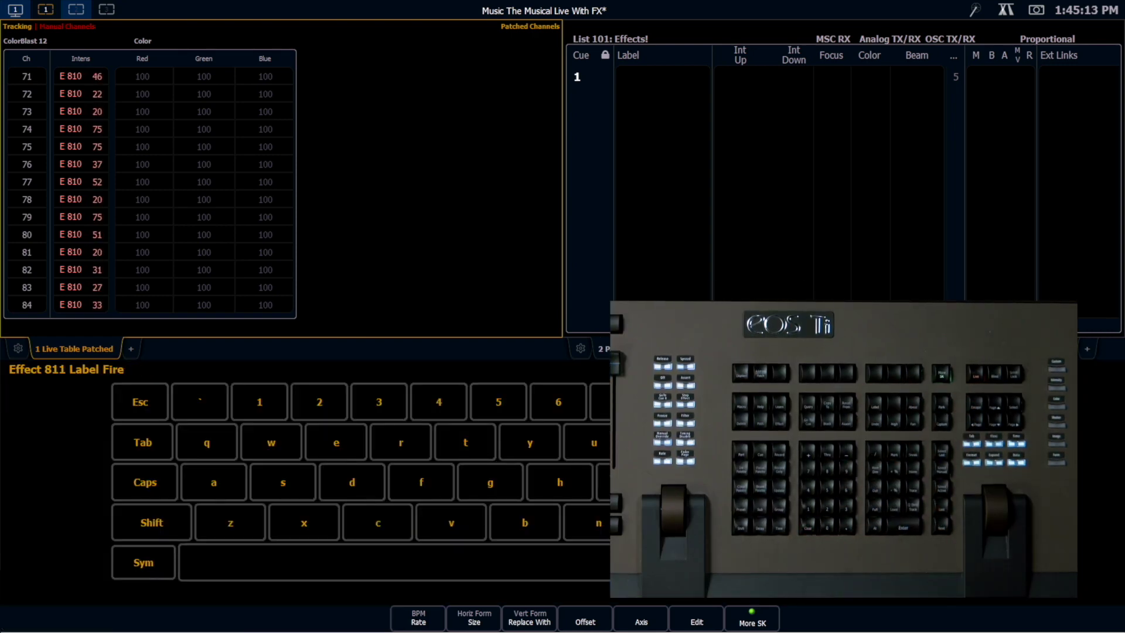
text(r)
key(Return)
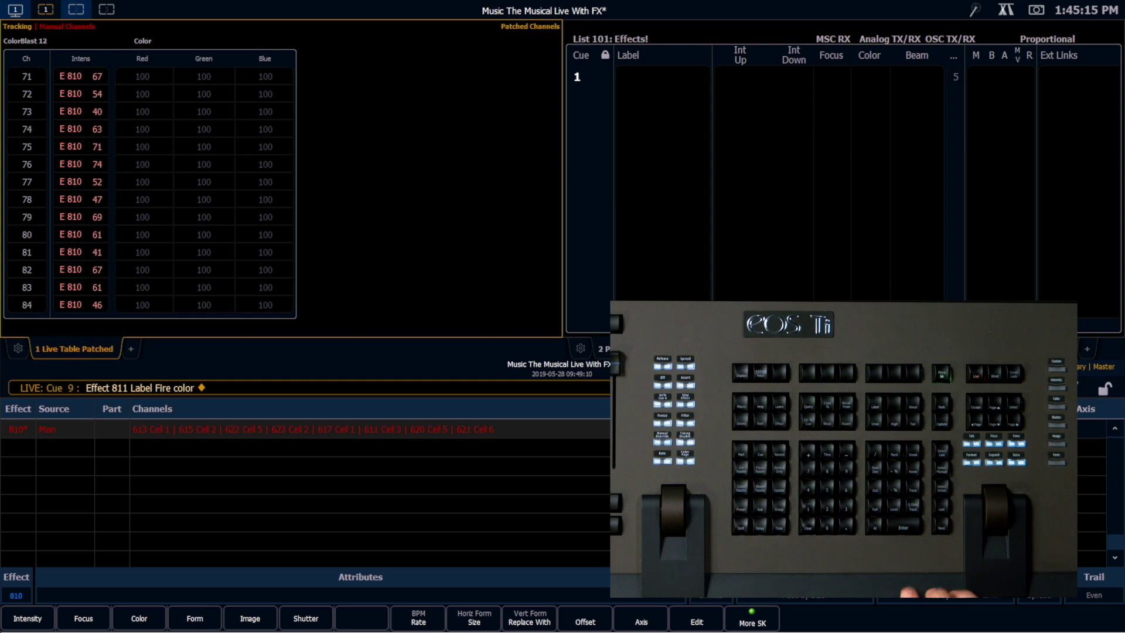
In Blind, switch effect 811's parameter from intensity to Green.
key(F2)
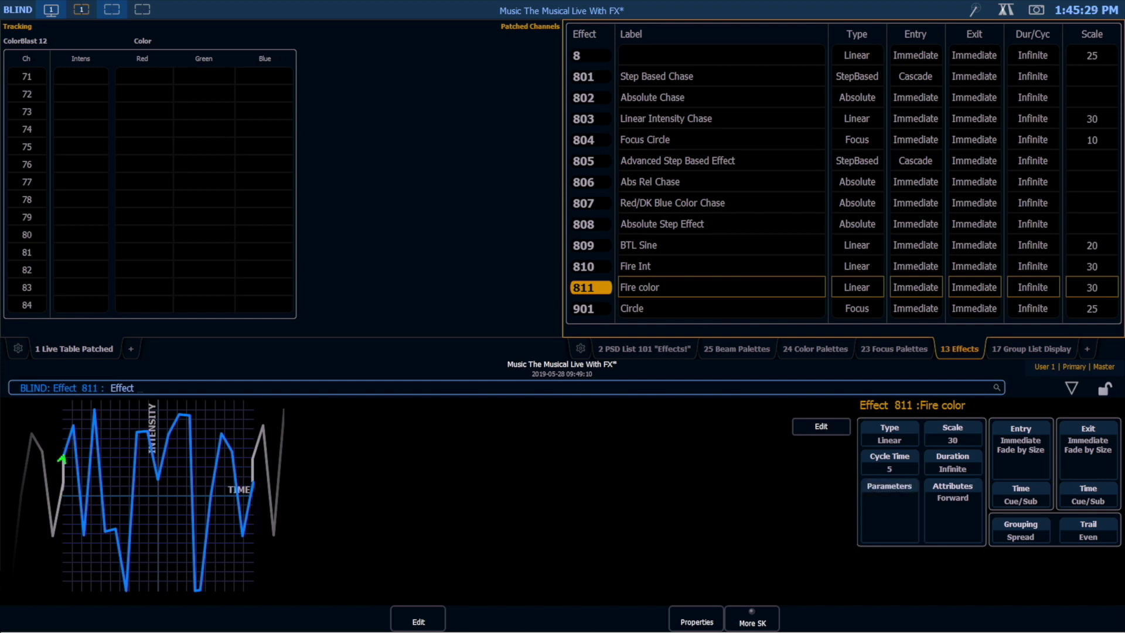
click(889, 485)
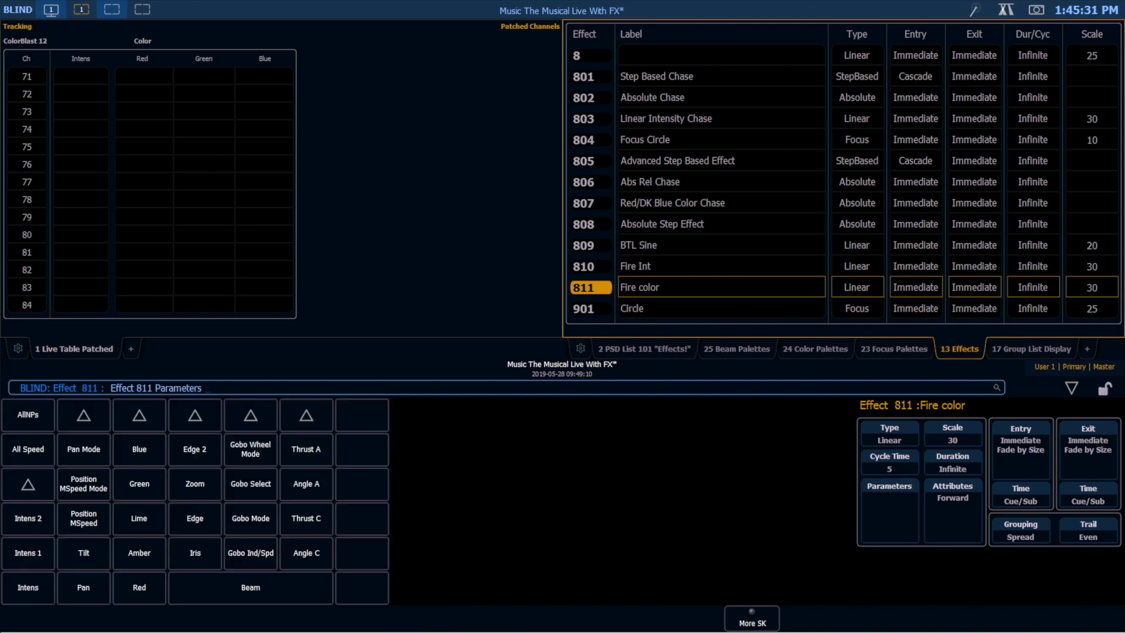
click(135, 484)
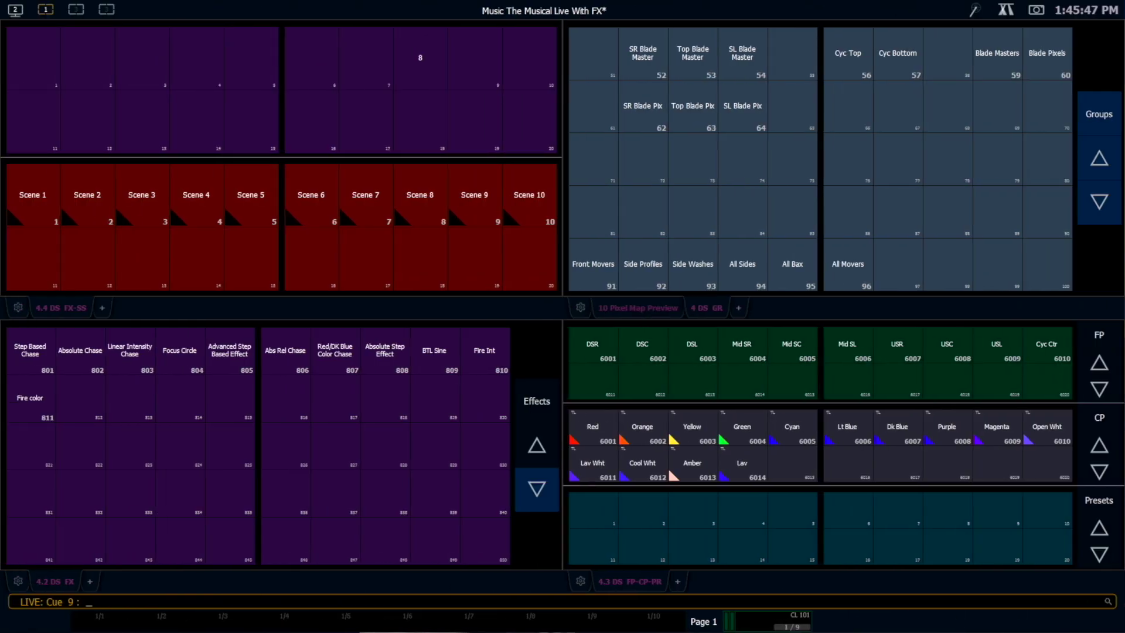
Apply effect 811 to groups 57 and 63 with a Random offset, then enter Blind.
click(898, 53)
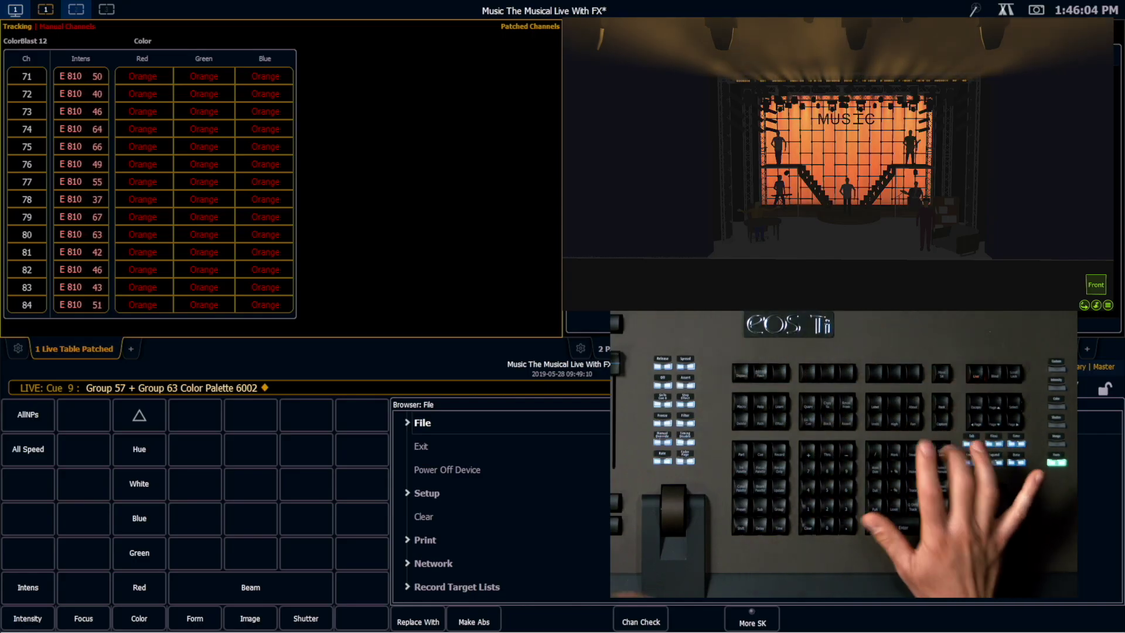
key(BackSpace)
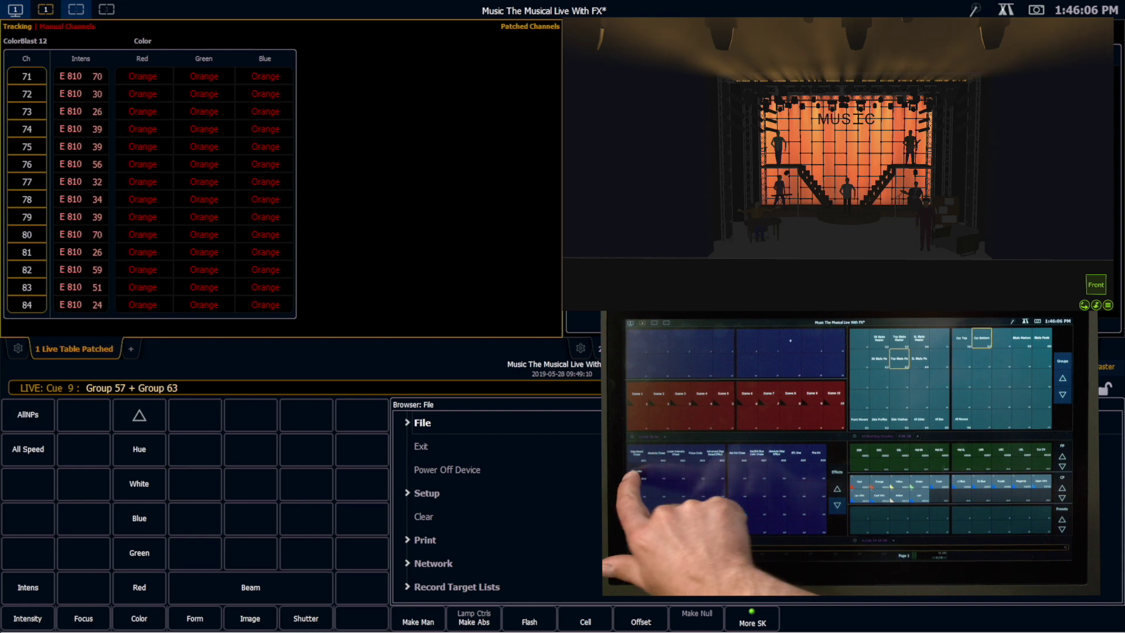
click(637, 471)
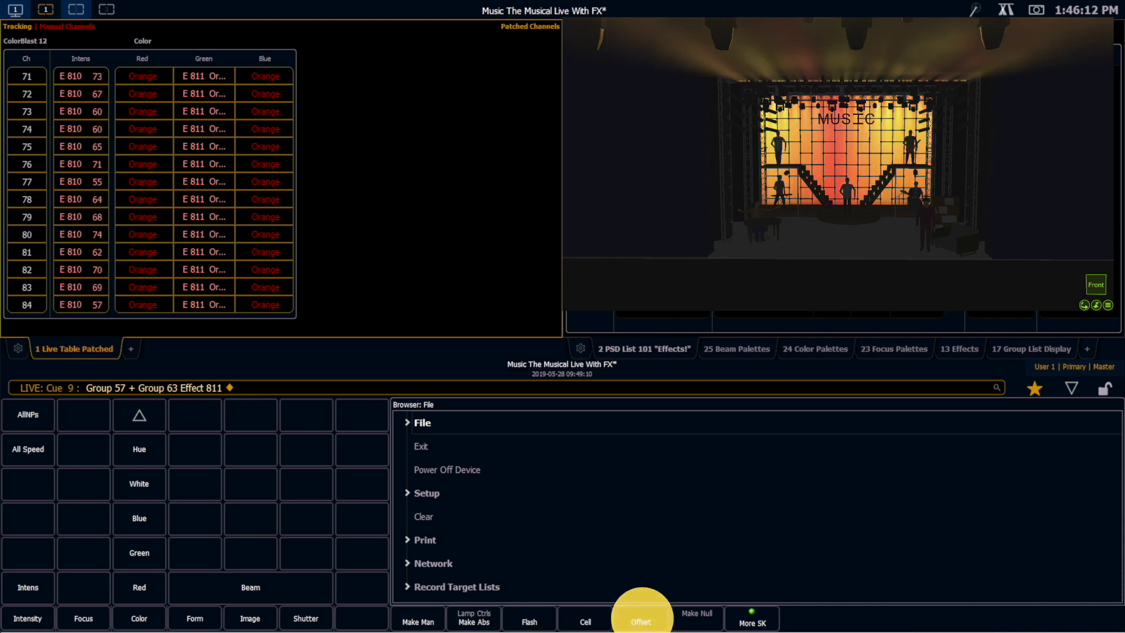
click(641, 618)
click(199, 535)
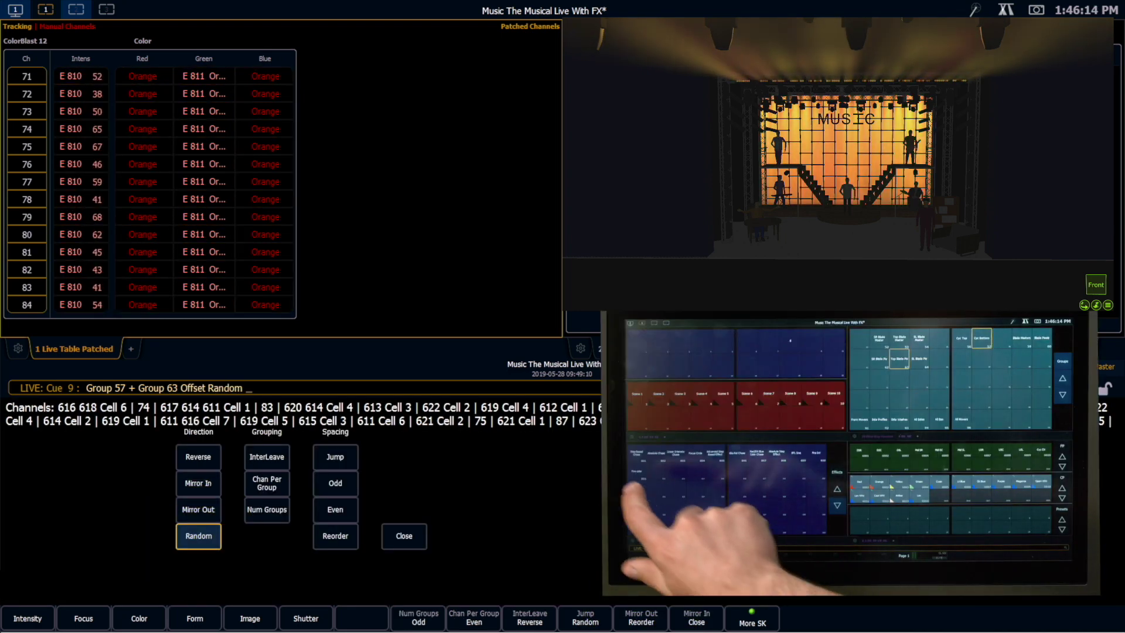
click(635, 485)
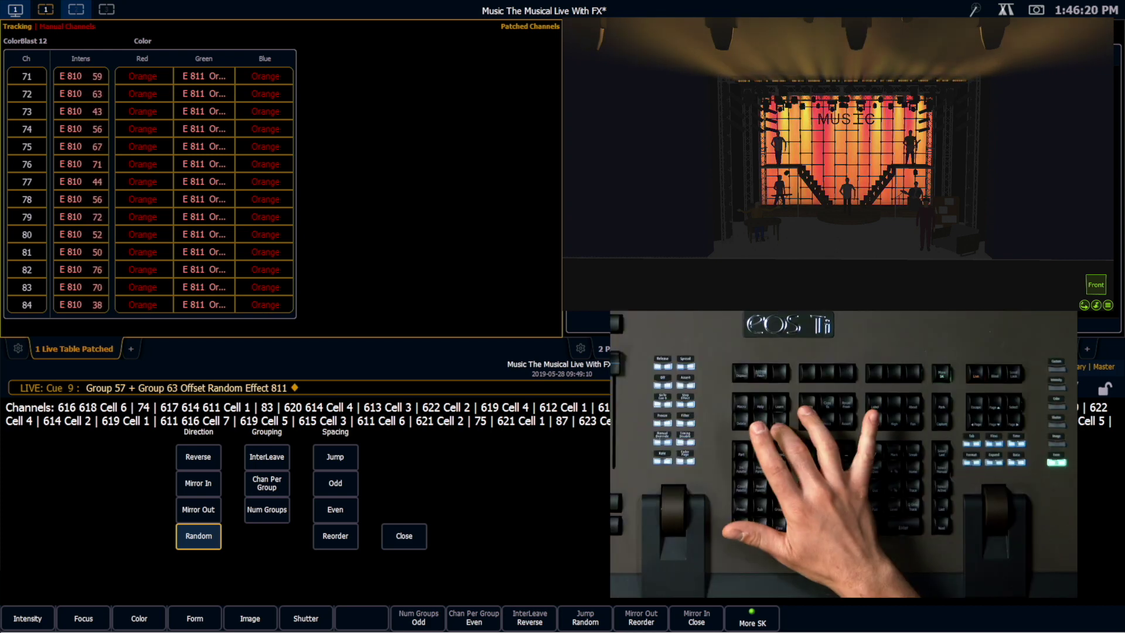
key(F2)
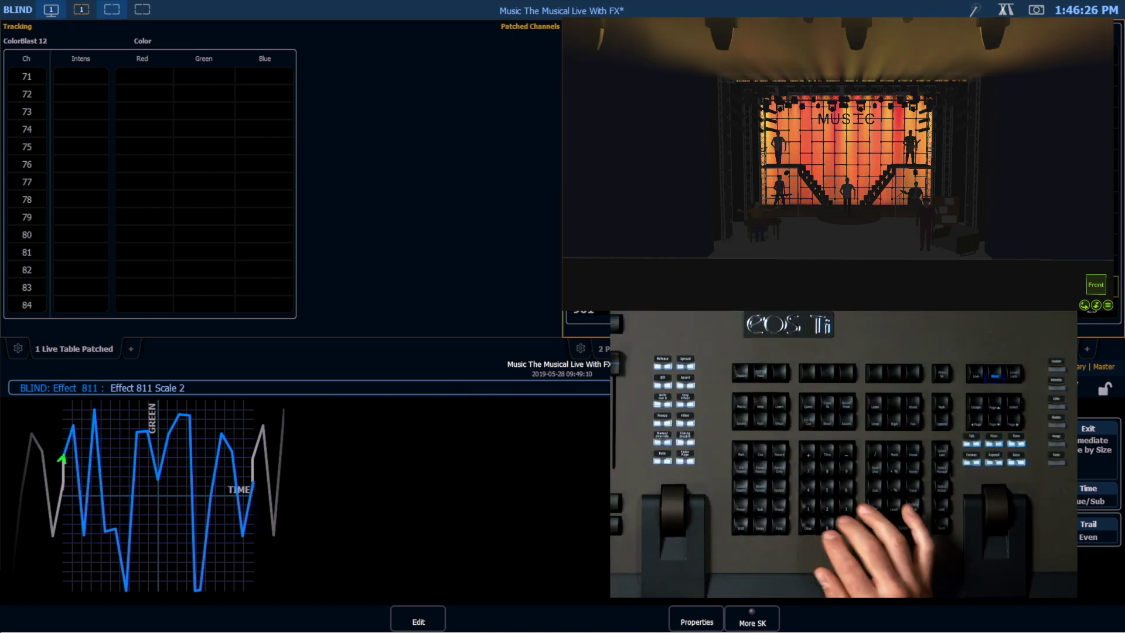
Change Fire color's scale from 20 to 10, clear the command line, and return to Live.
text(20)
key(Return)
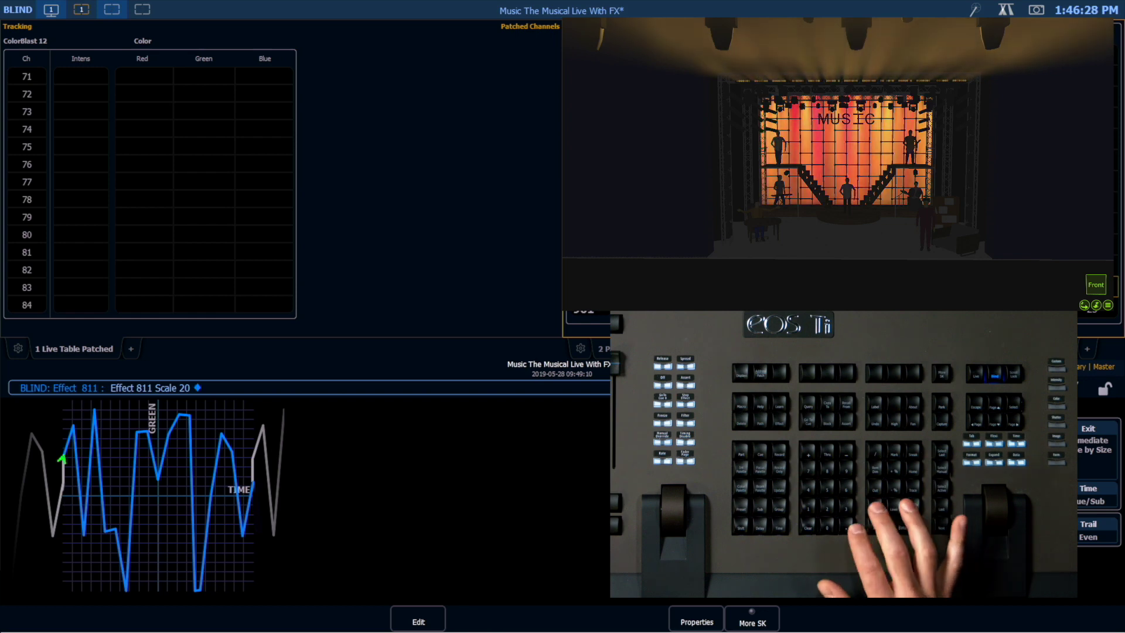
key(BackSpace)
key(BackSpace)
text(10)
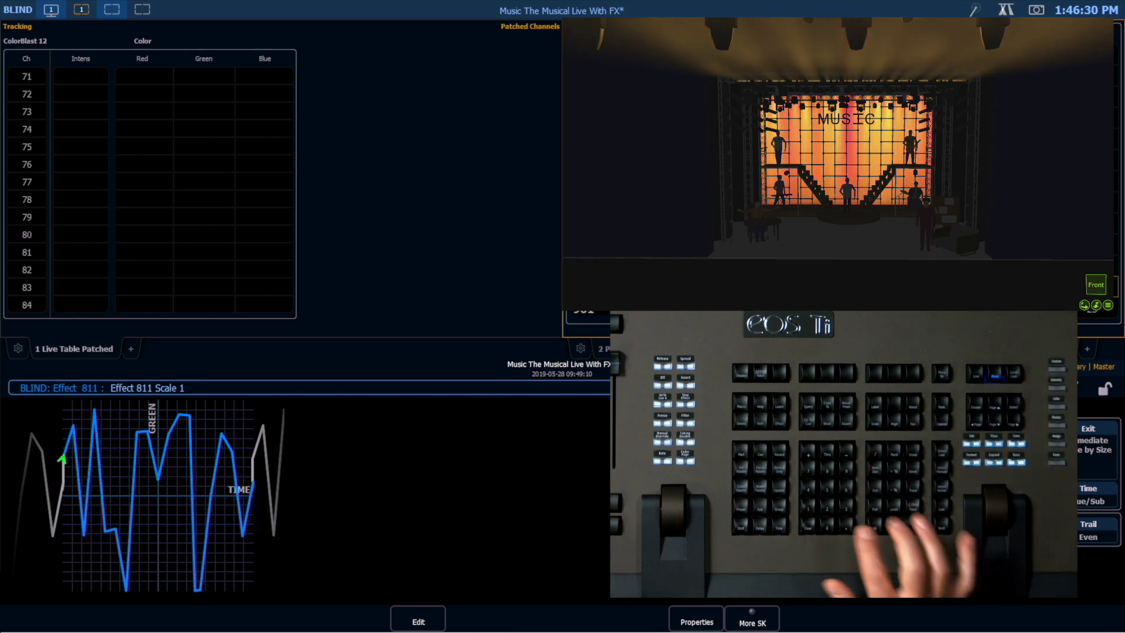
key(Return)
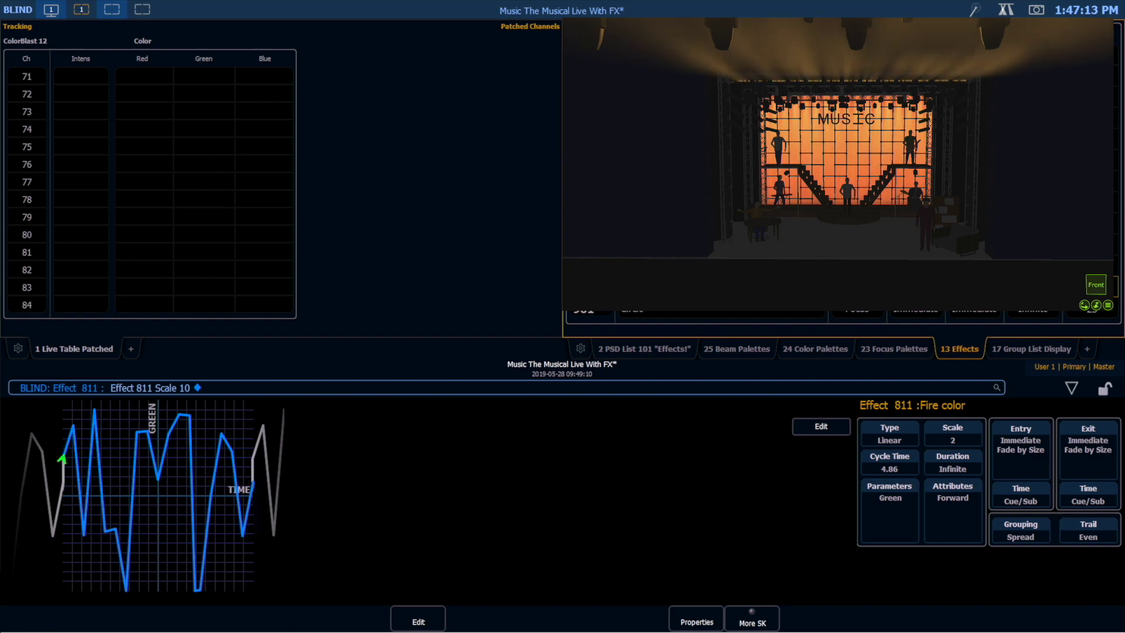
key(BackSpace)
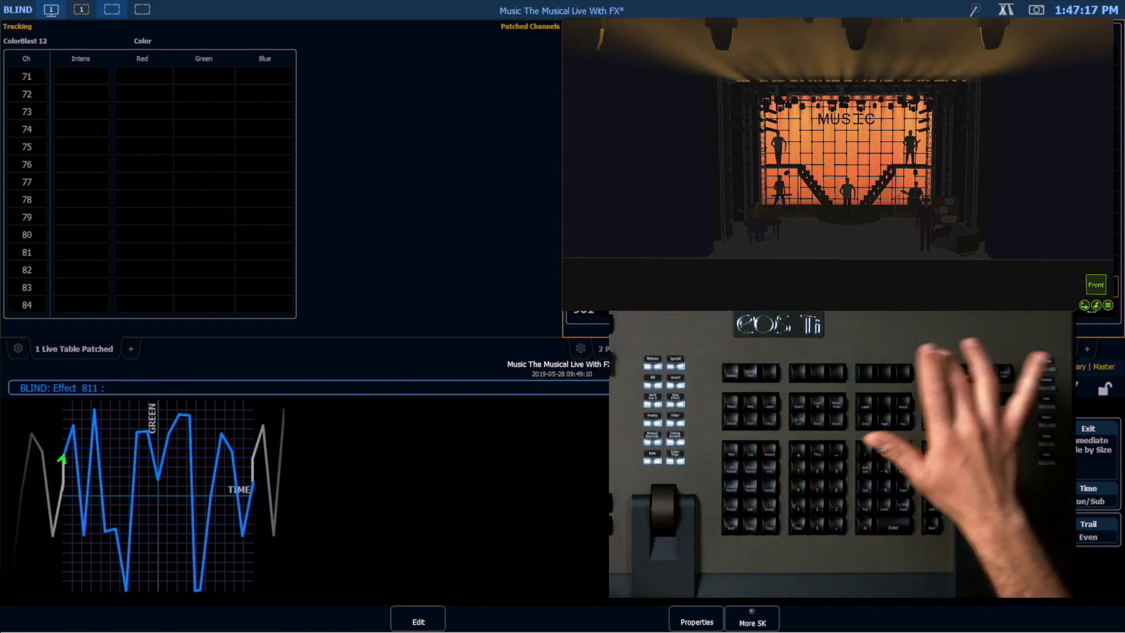
key(F1)
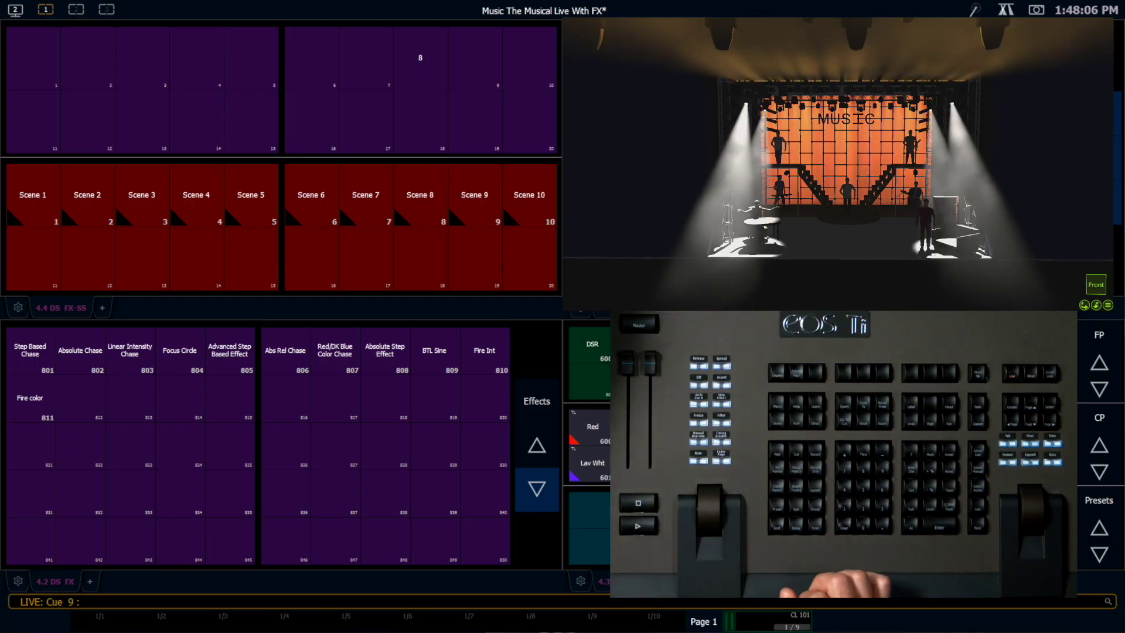
Copy Fire Int (810) to effect 1 and Fire color (811) to effect 2.
click(484, 350)
key(q)
click(33, 58)
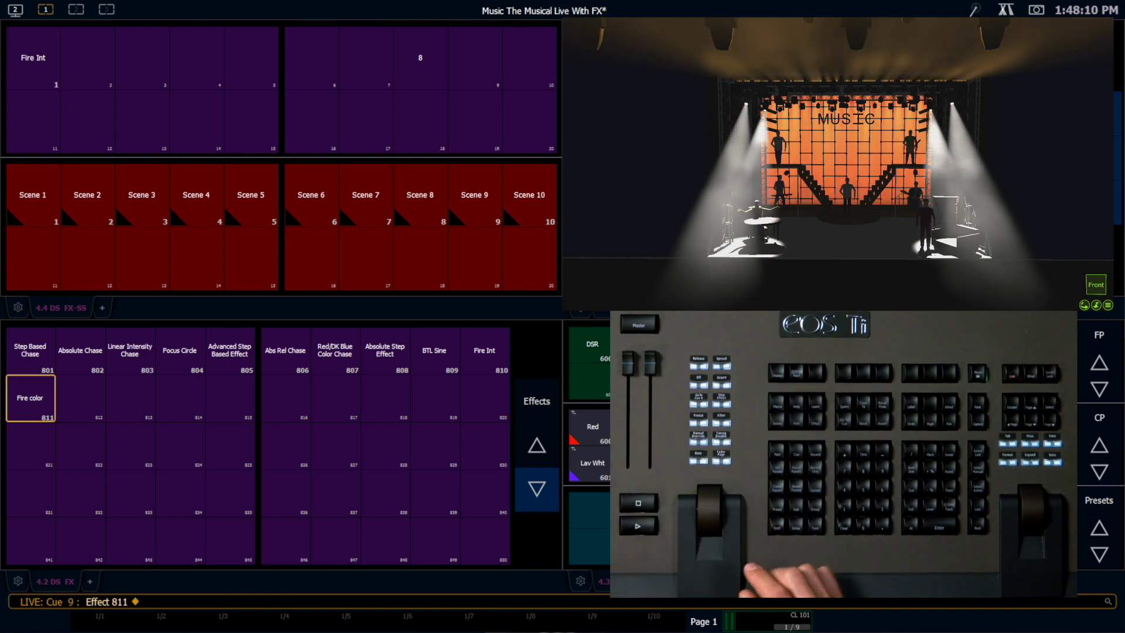
key(q)
click(87, 57)
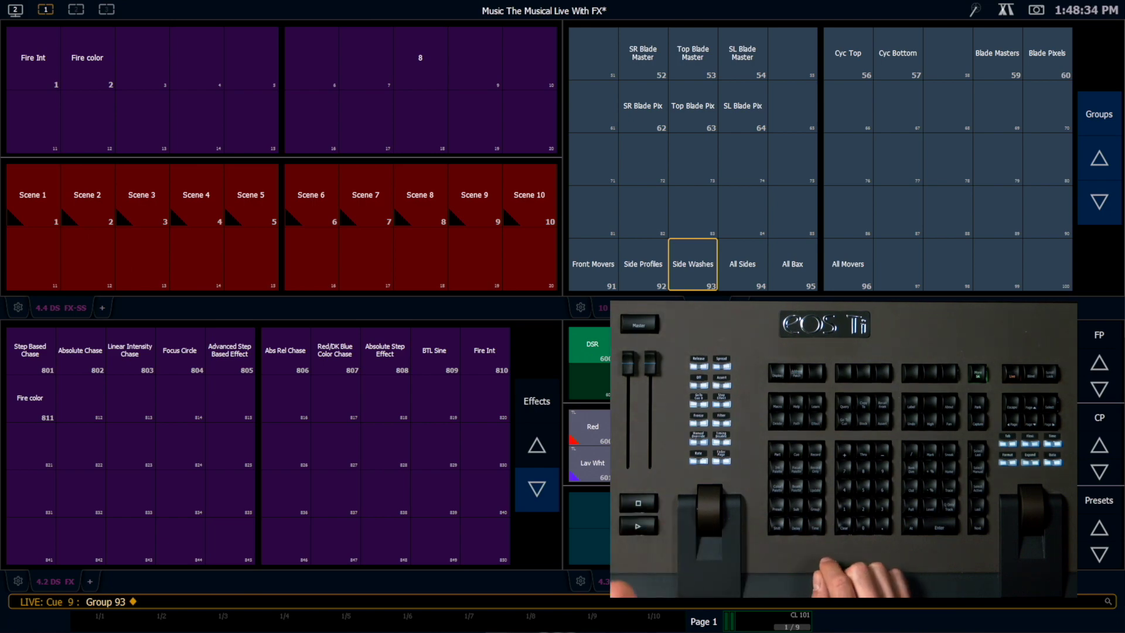
Set Side Washes group 93 to 50% with effect 1 running.
key(BackSpace)
key(BackSpace)
text(@50)
key(Return)
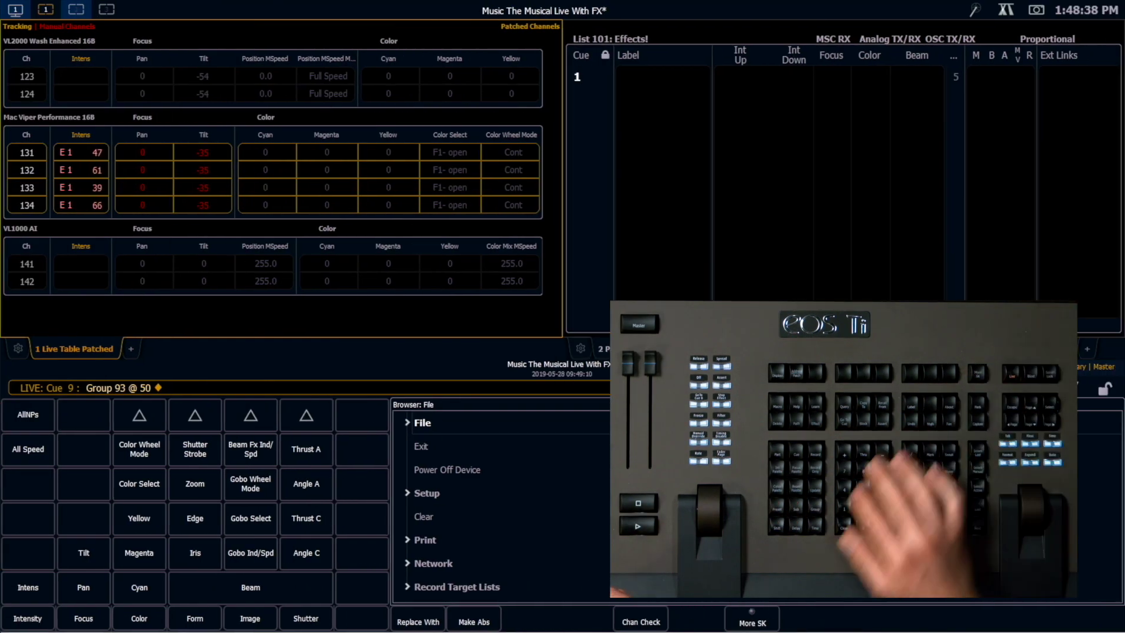
Reapply effect 1 to group 93 with a Random offset.
text(Group 93)
click(637, 615)
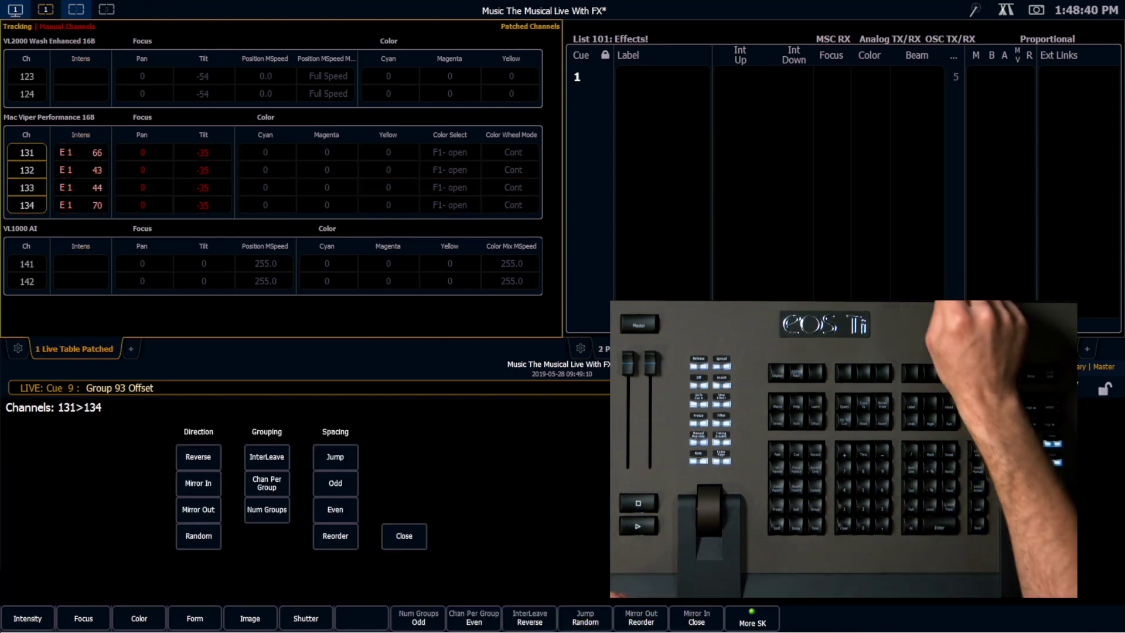
click(198, 535)
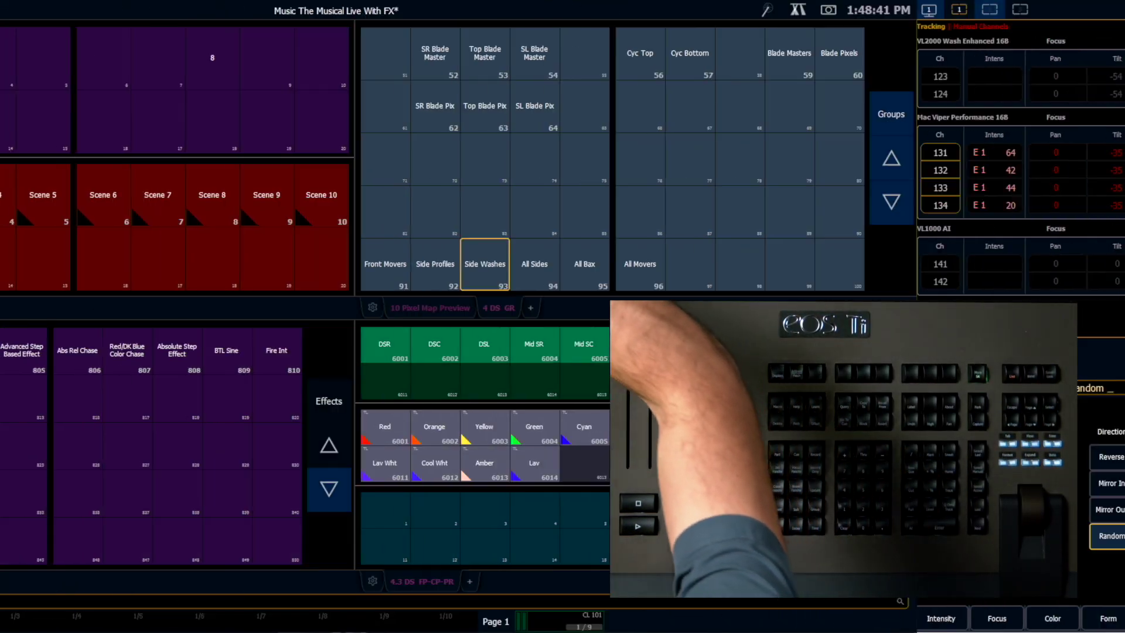
click(33, 57)
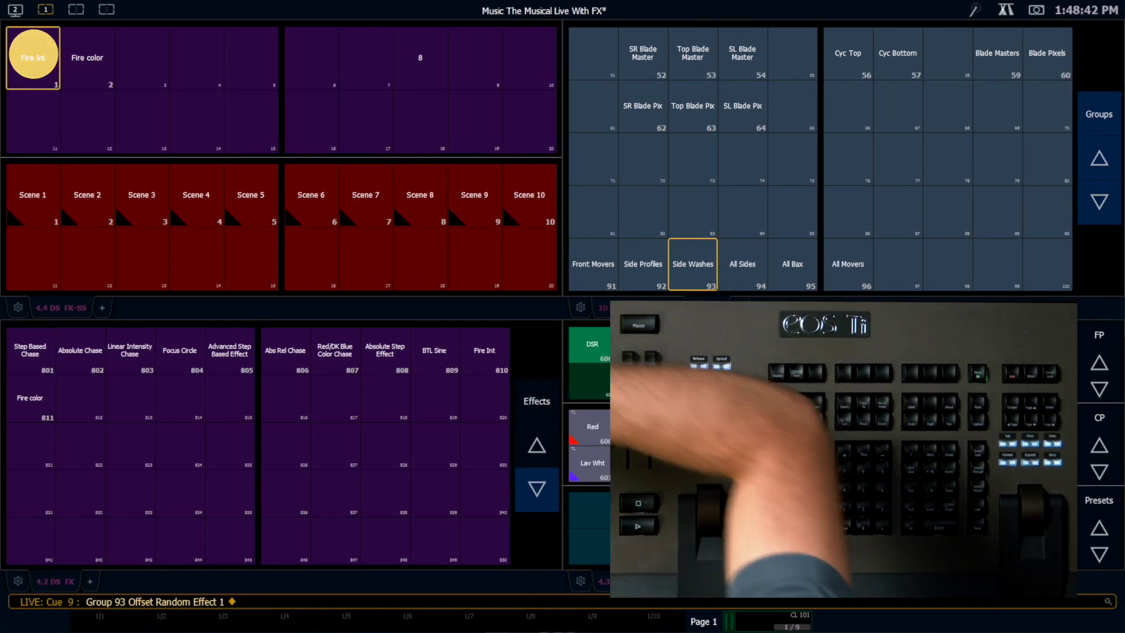
Give effect 1 a Random Rate of 100 thru 200 and Random Group attribute.
text(Effect 1 :)
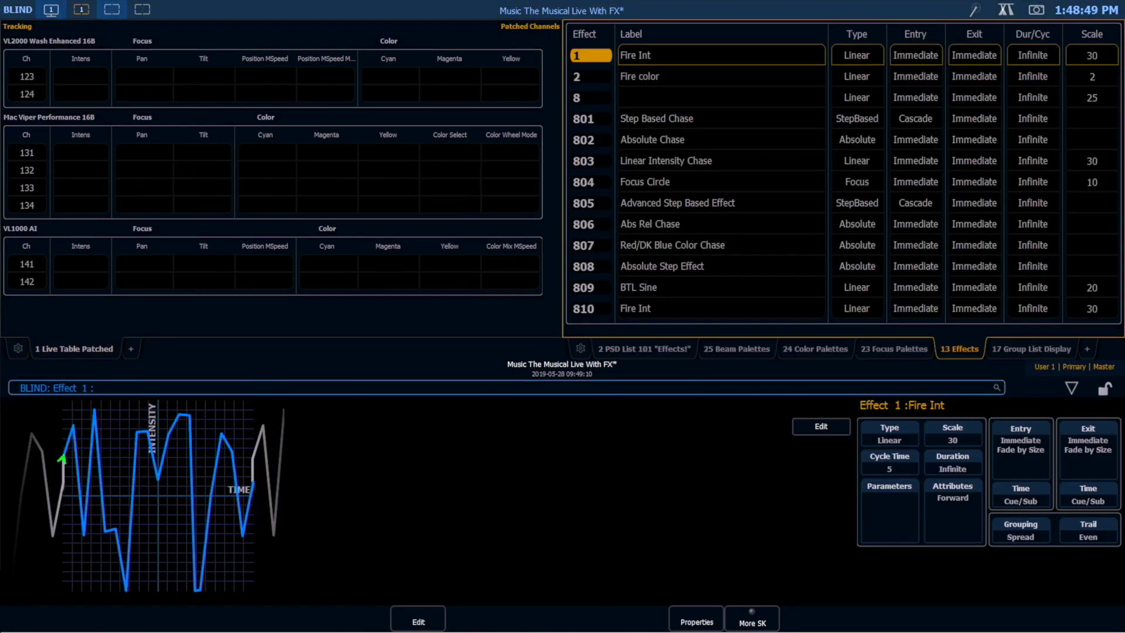
click(953, 492)
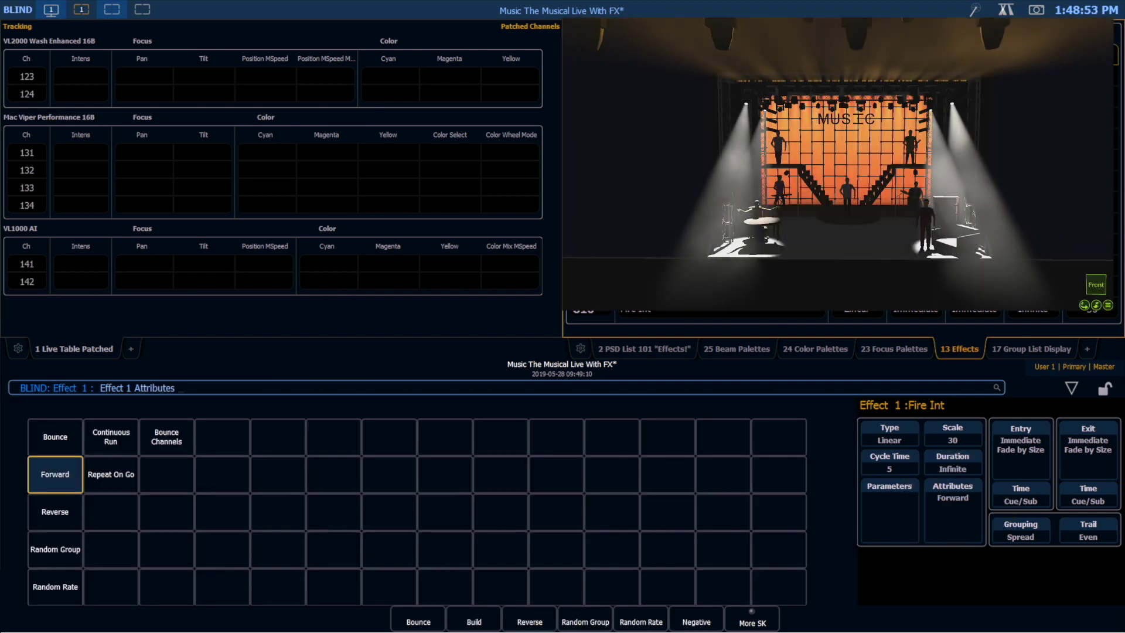
click(55, 587)
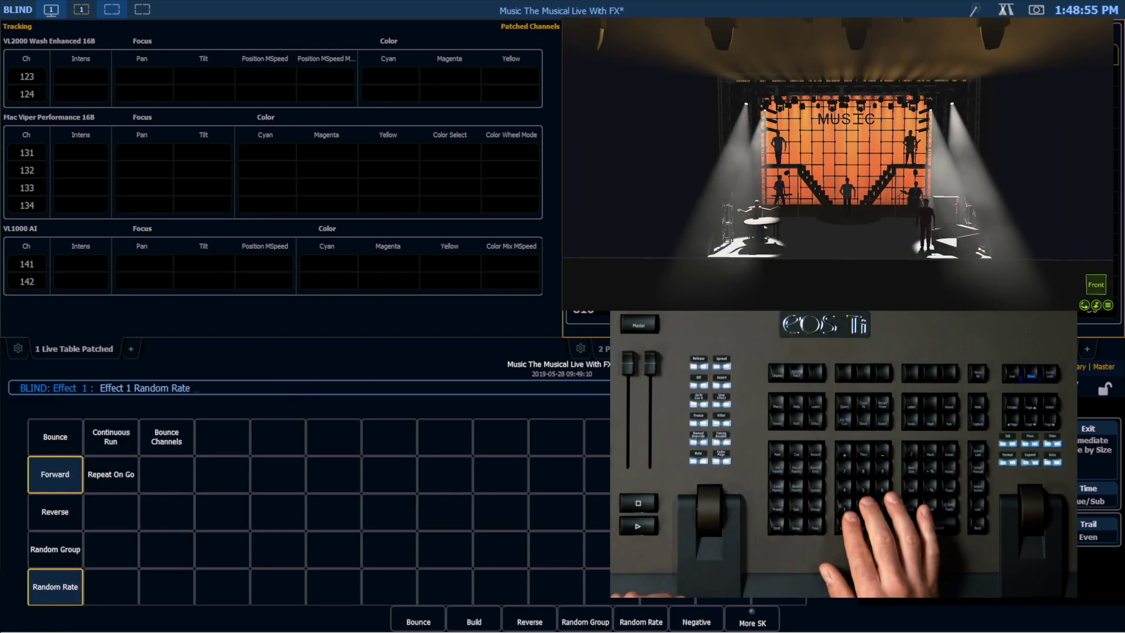
text(100 Thru)
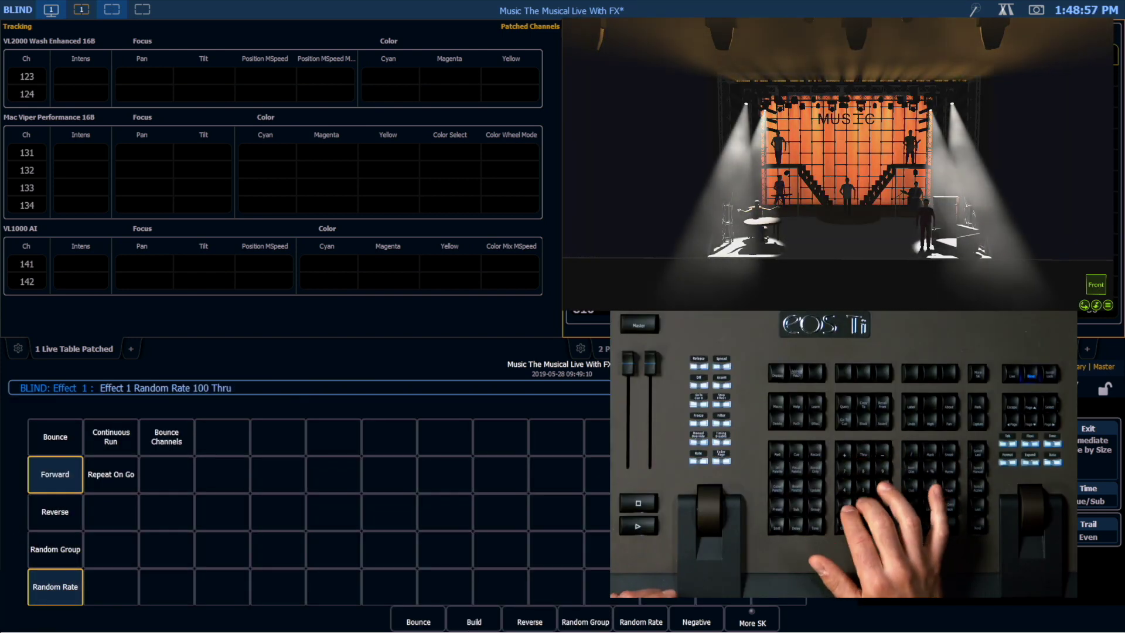
text( 200 ◆)
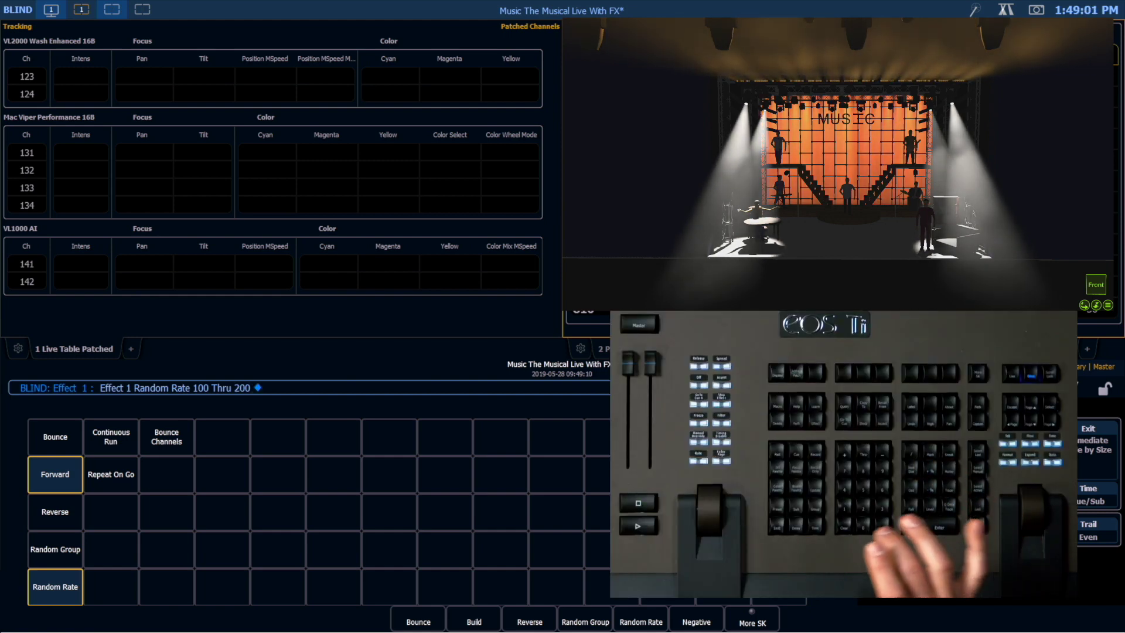
key(Return)
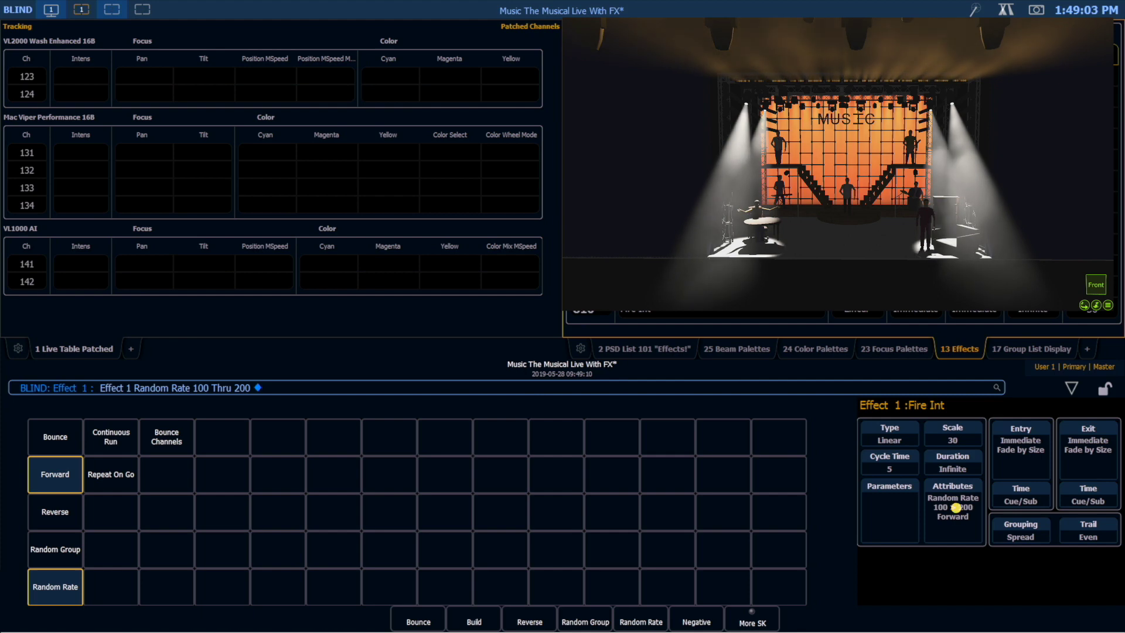
click(55, 549)
key(Return)
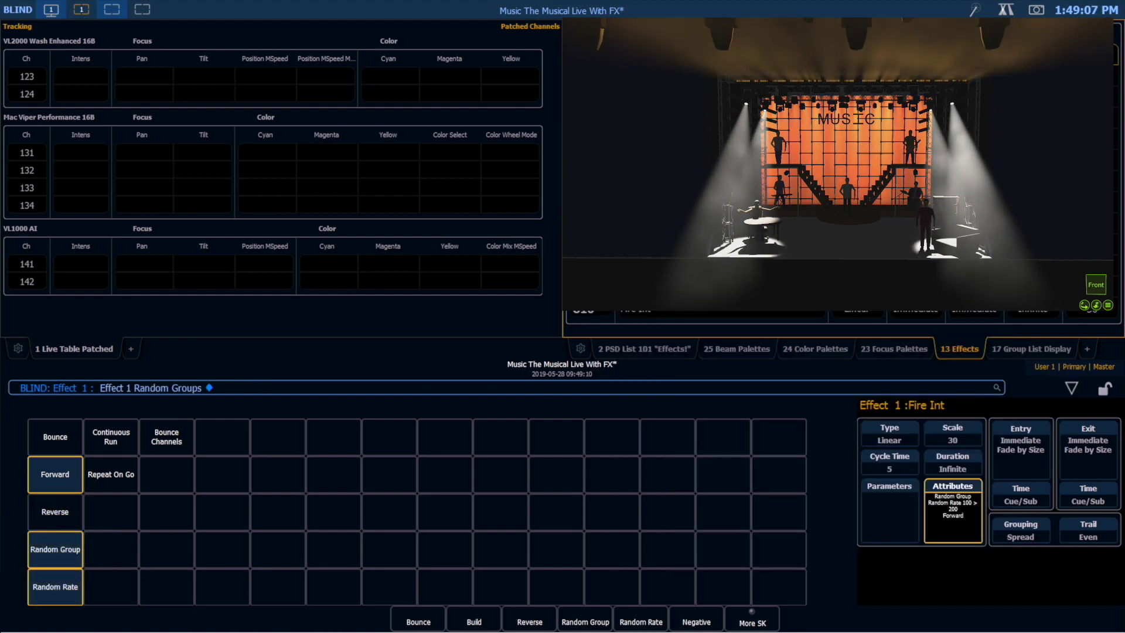
key(BackSpace)
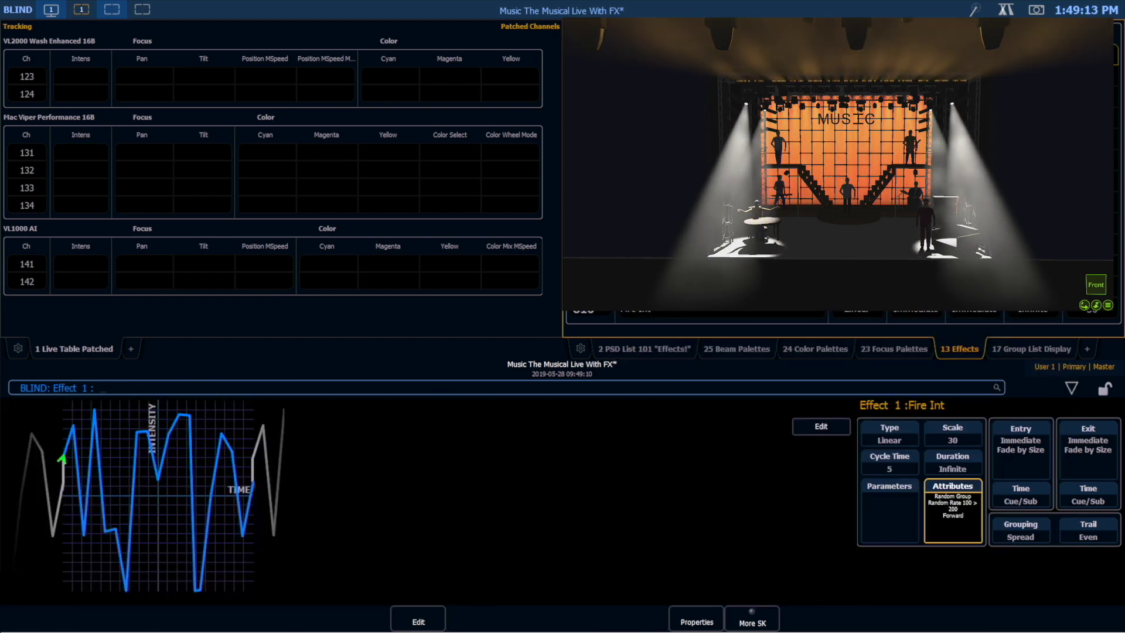
Set effect 1's scale to 15, correcting an initial 20, then return to Live.
click(952, 439)
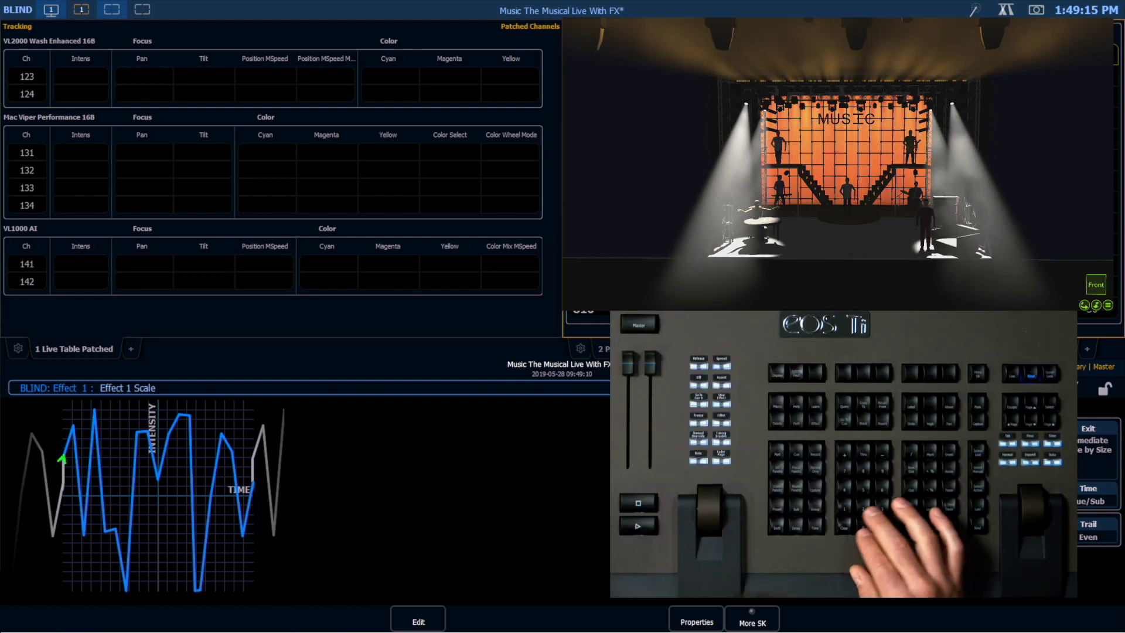
text(20)
key(Return)
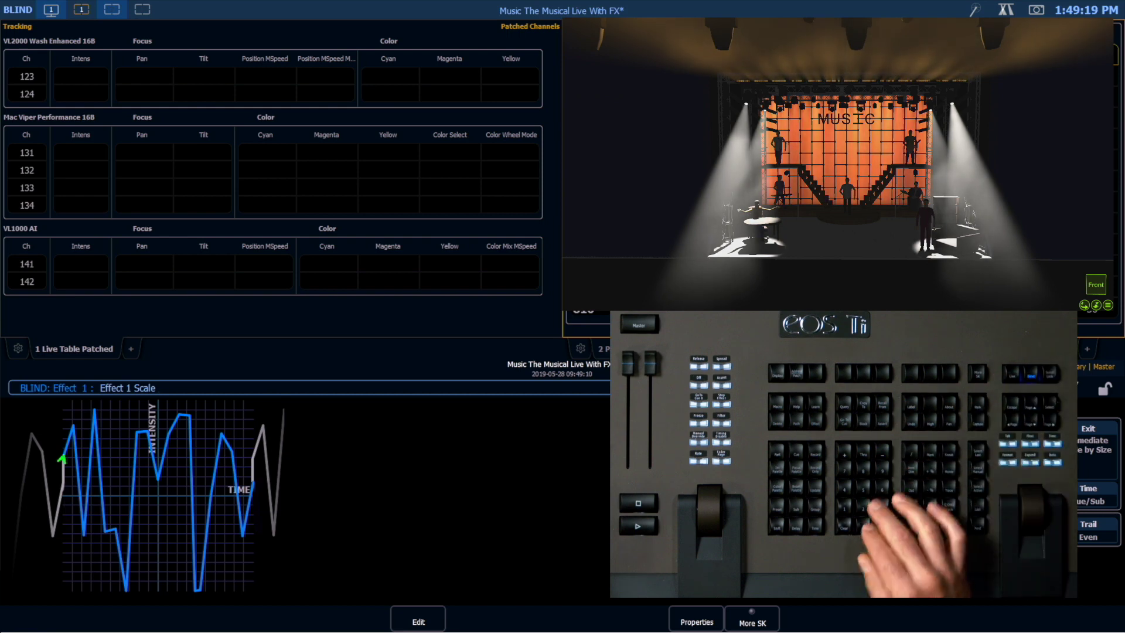
text(15)
key(Return)
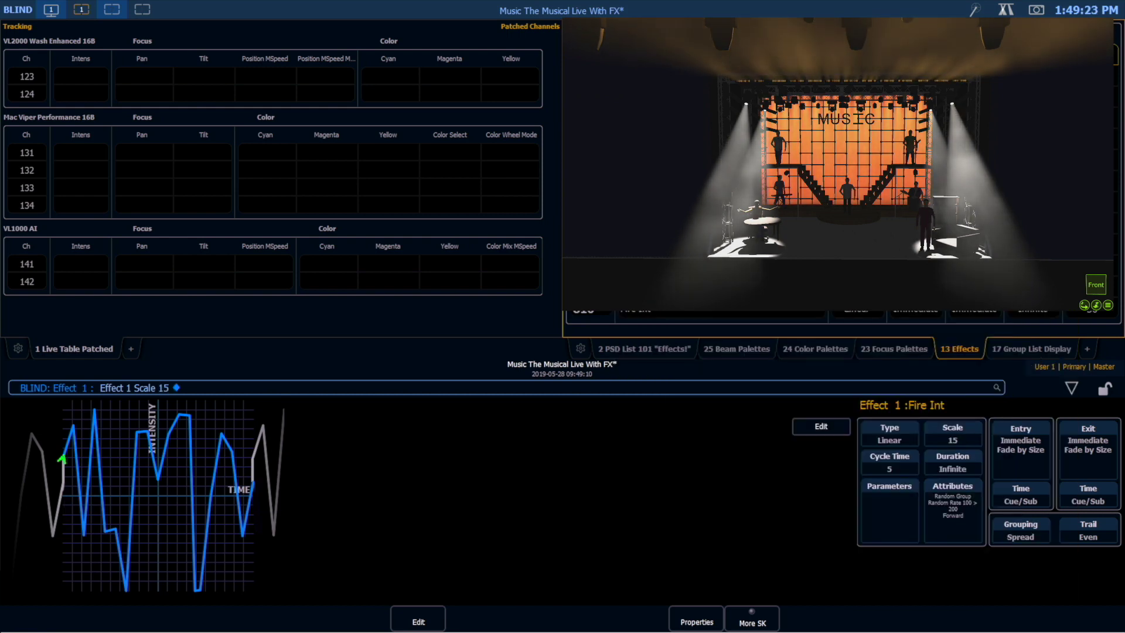
key(F2)
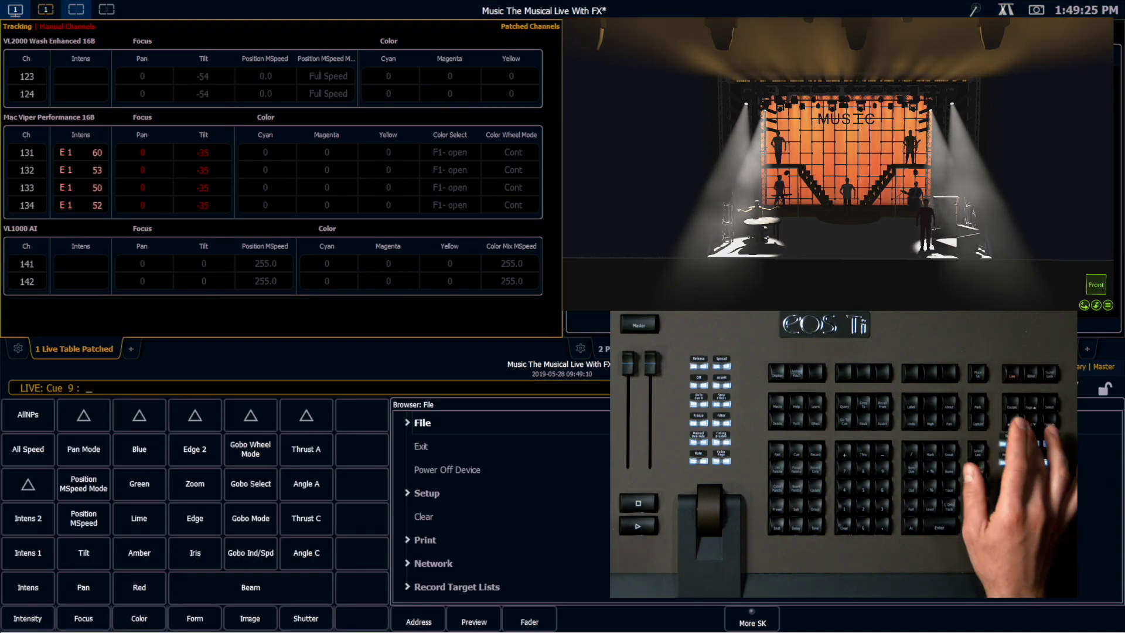
Enter g93ore2 to run Fire color on group 93 randomly, then switch to Blind.
text(g93or)
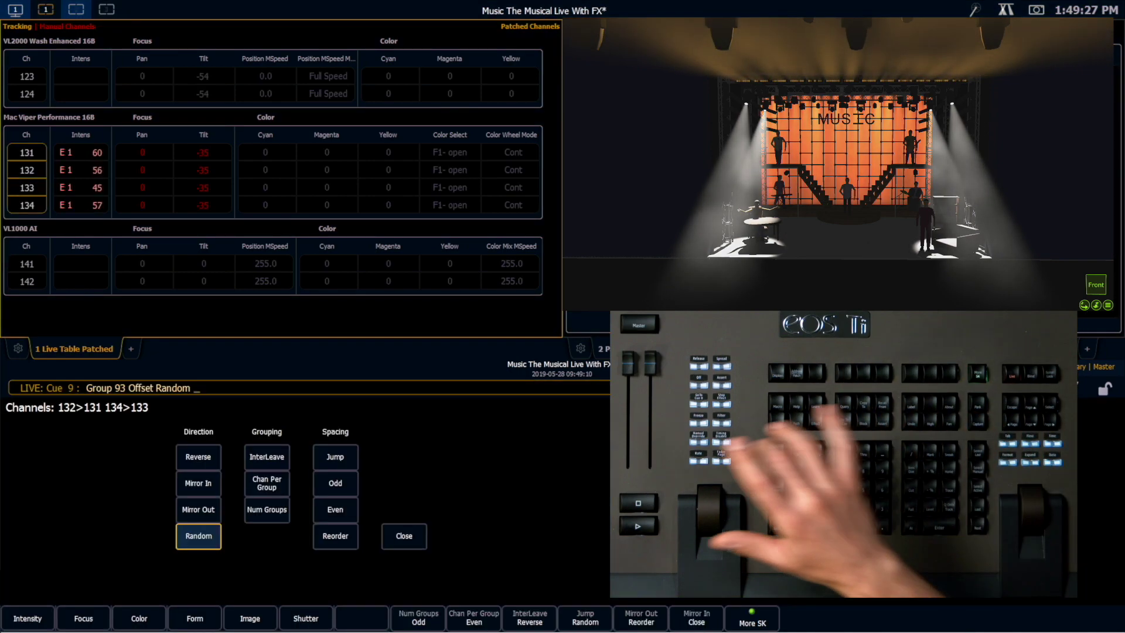
text(e2)
key(Return)
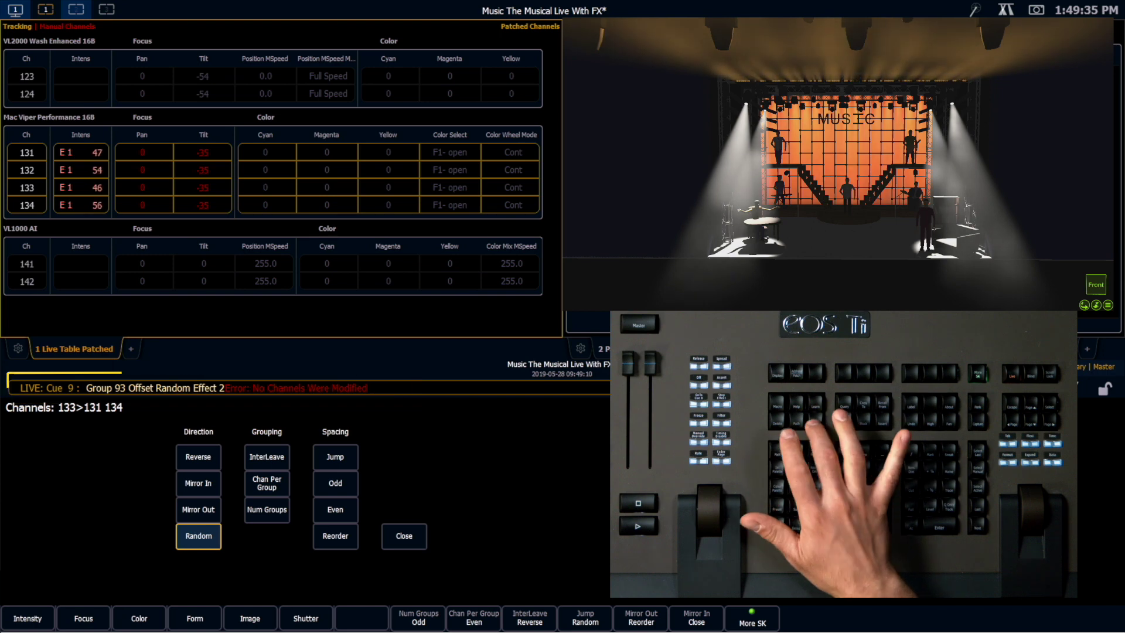
key(F2)
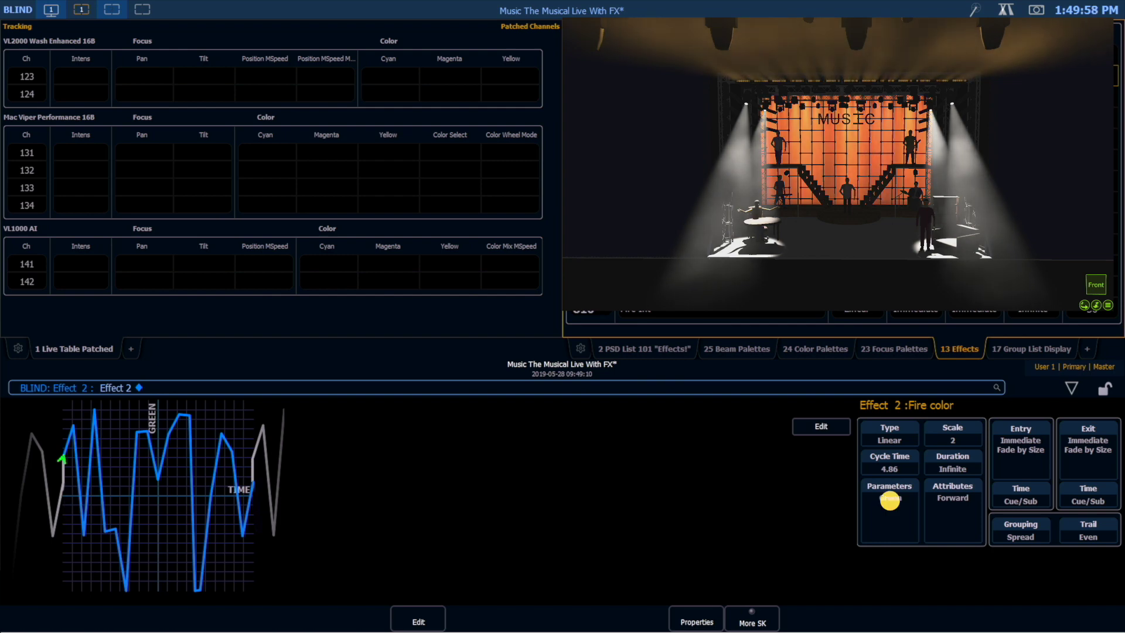
Switch the Fire color effect's parameter from green to cyan and return to Live.
click(890, 500)
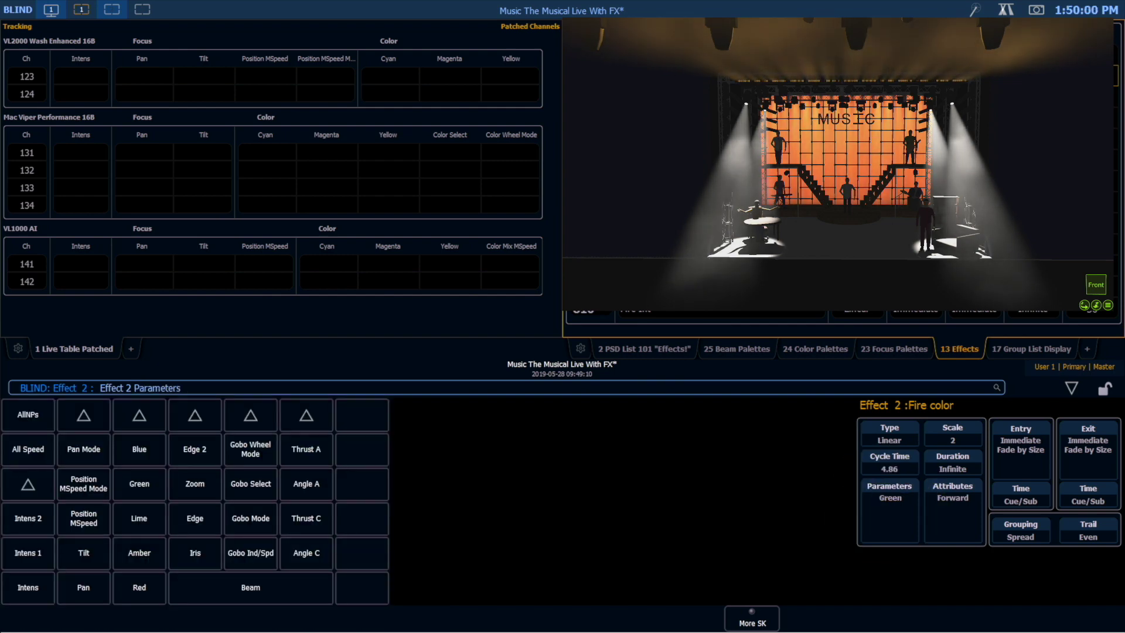
click(138, 553)
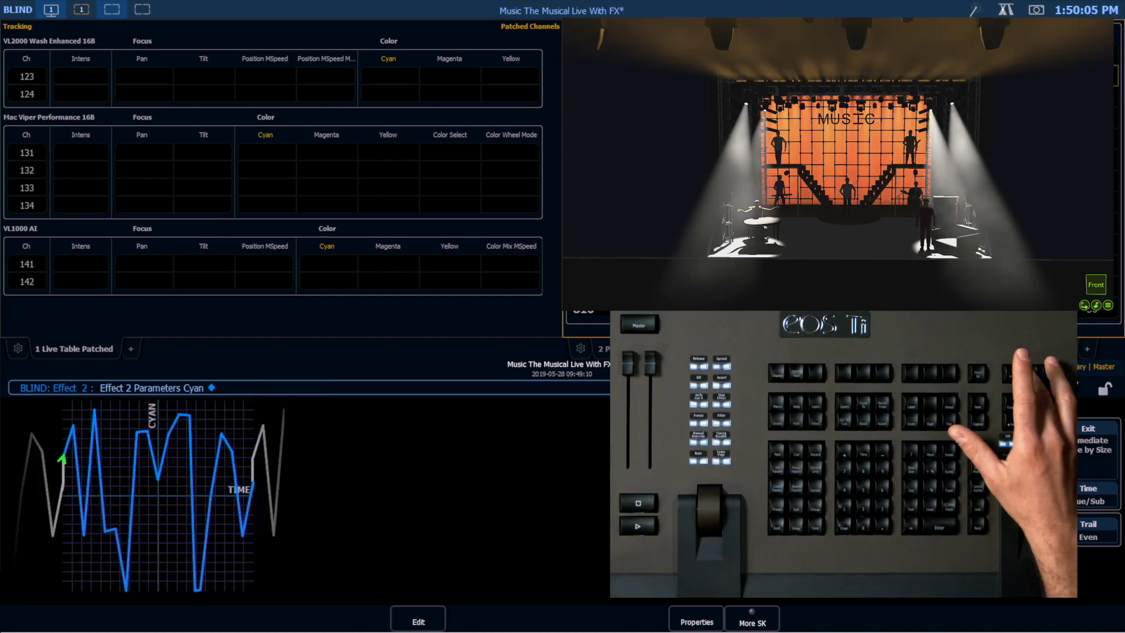
key(F1)
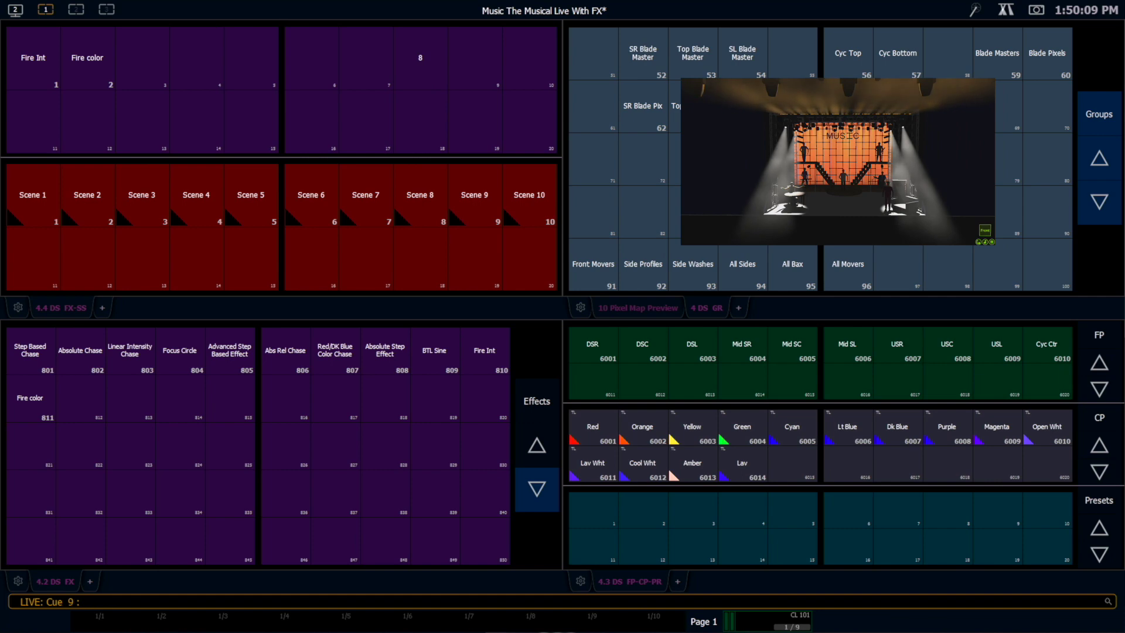
Put Side Washes group 93 in Orange palette 6002 and apply Fire color effect 2.
click(693, 266)
click(642, 426)
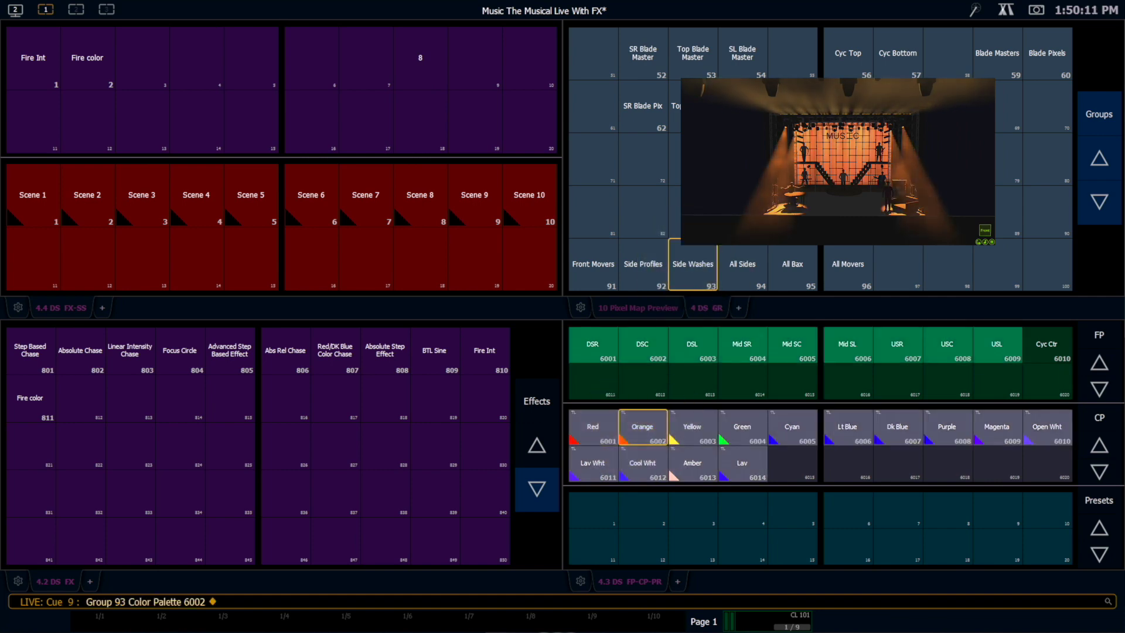
click(86, 57)
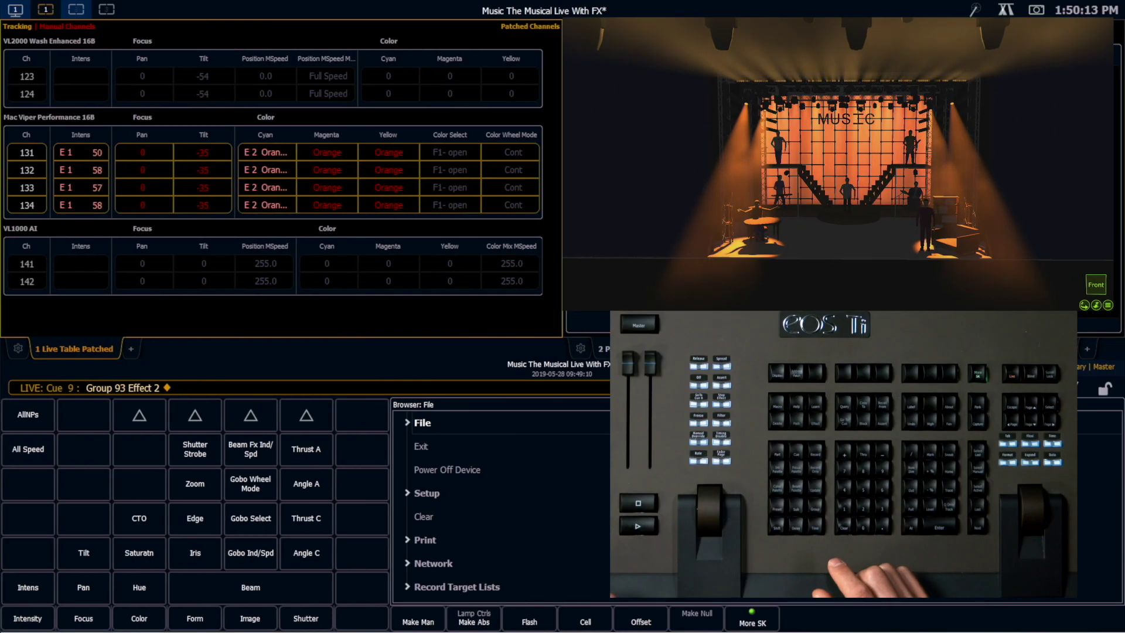
Check the raw data values, clear the command line, and open Effect 2's parameters in Blind.
key(ctrl+d)
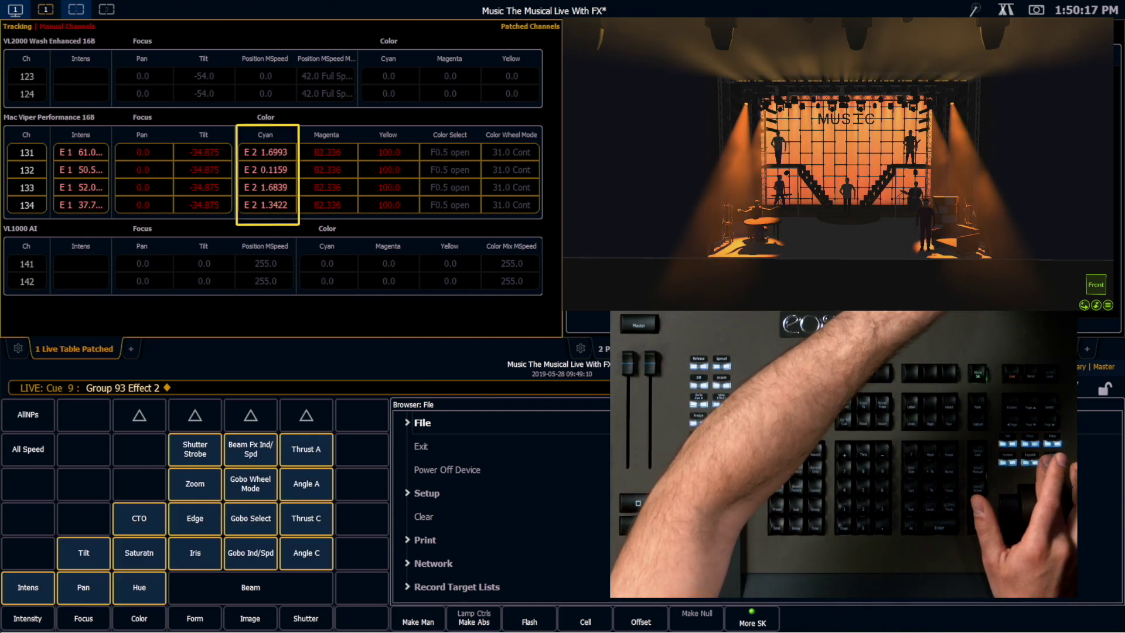
key(ctrl+d)
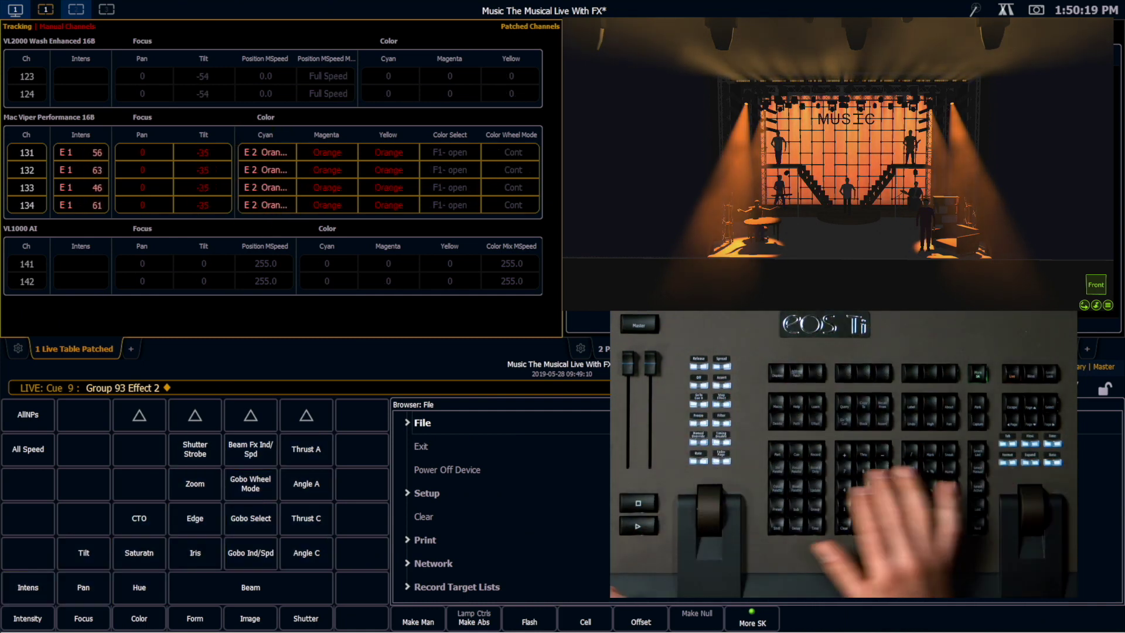
key(BackSpace)
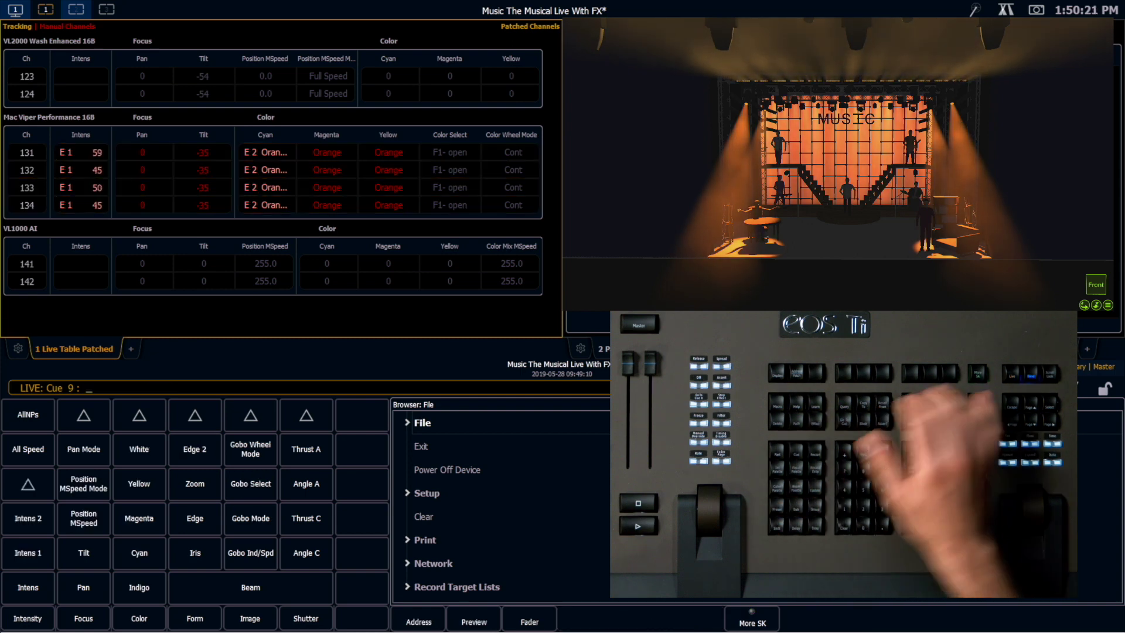
key(b)
click(889, 507)
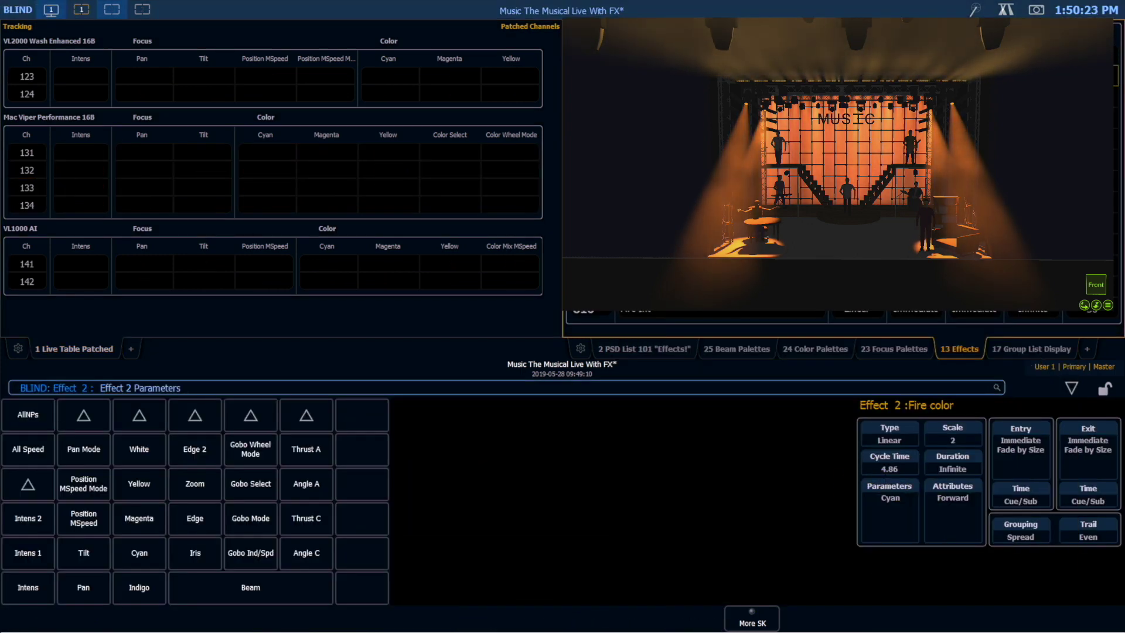
Make Effect 2 drive both magenta and cyan.
click(141, 518)
click(139, 553)
key(Return)
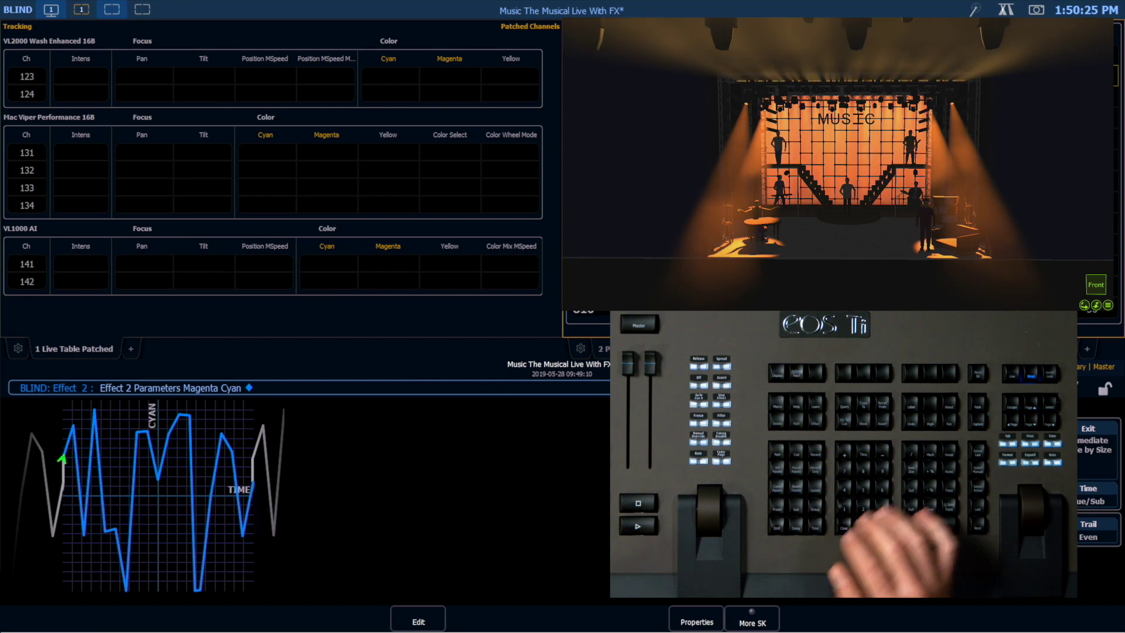
Back in Live, select group 93 and reopen Effect 2 in Blind to edit its scale.
key(l)
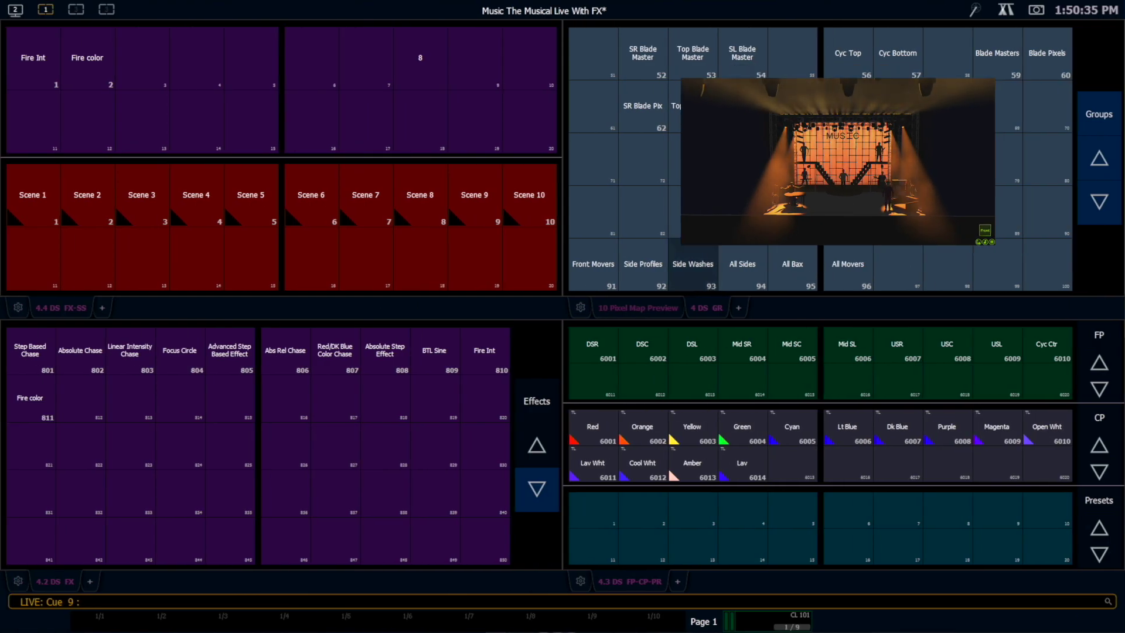
click(692, 264)
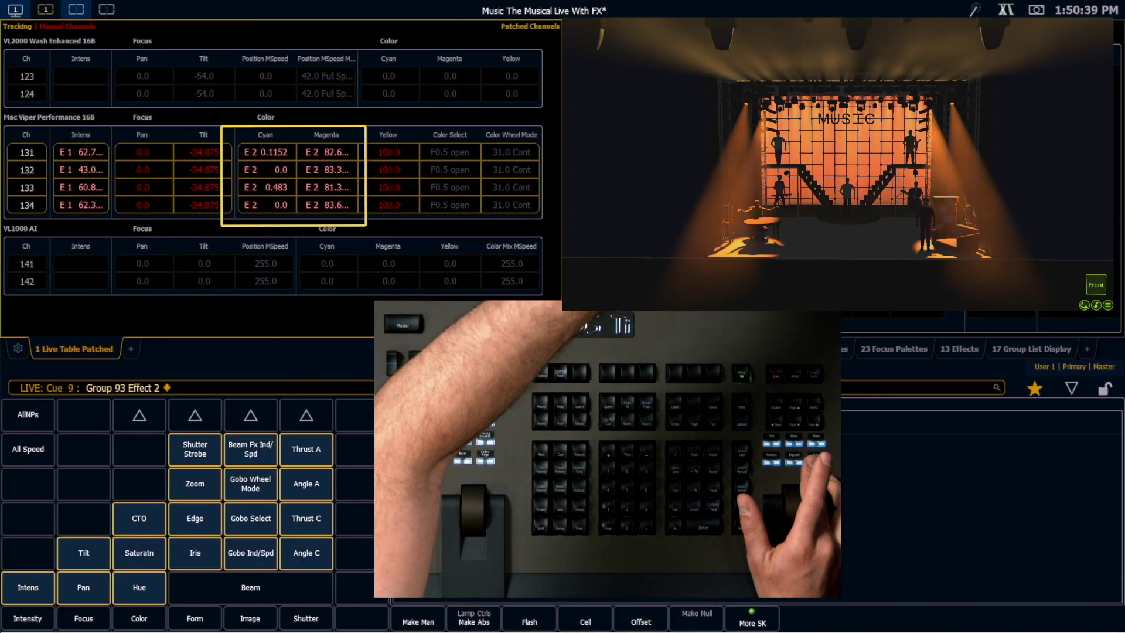
key(Return)
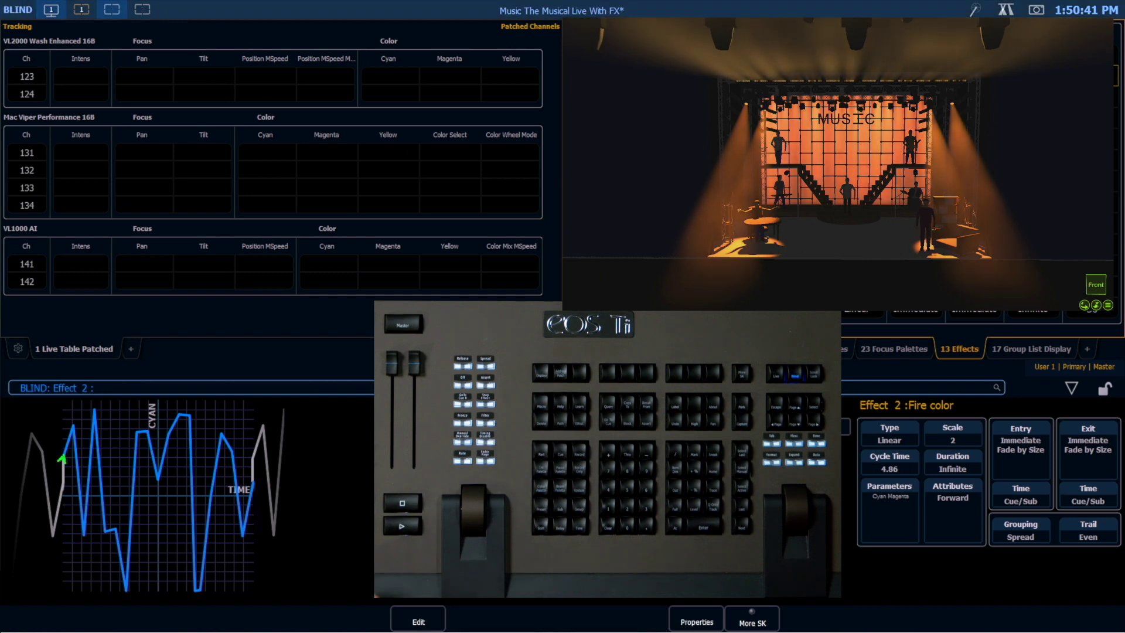
Set Fire color's scale to 10 and copy it to effect 3.
text(10)
key(Return)
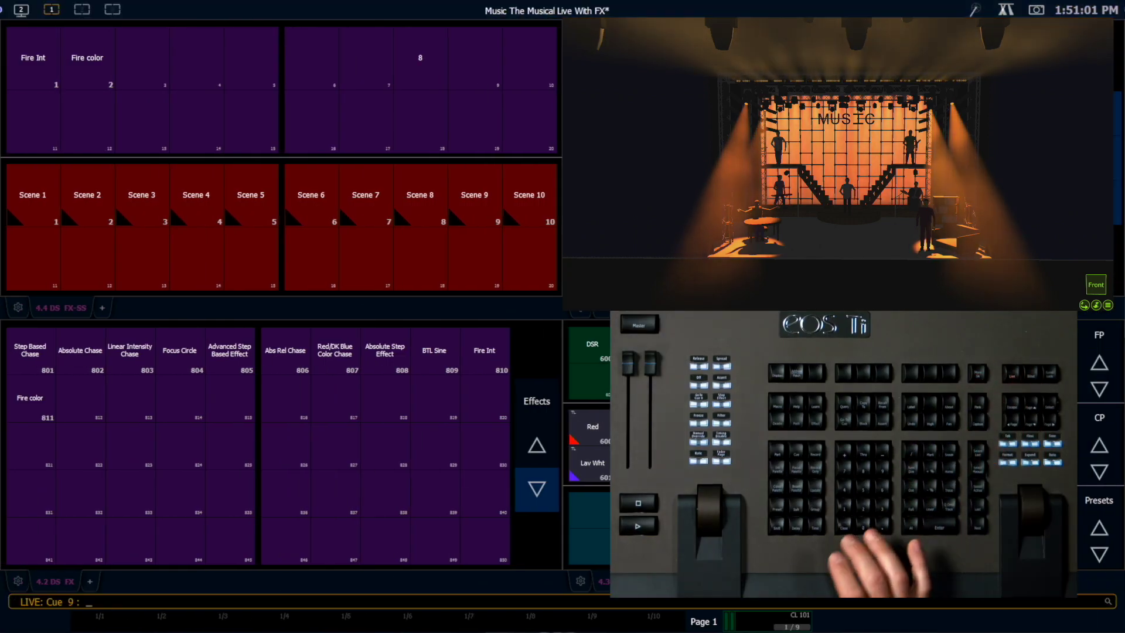
click(86, 66)
key(ctrl+c)
click(142, 57)
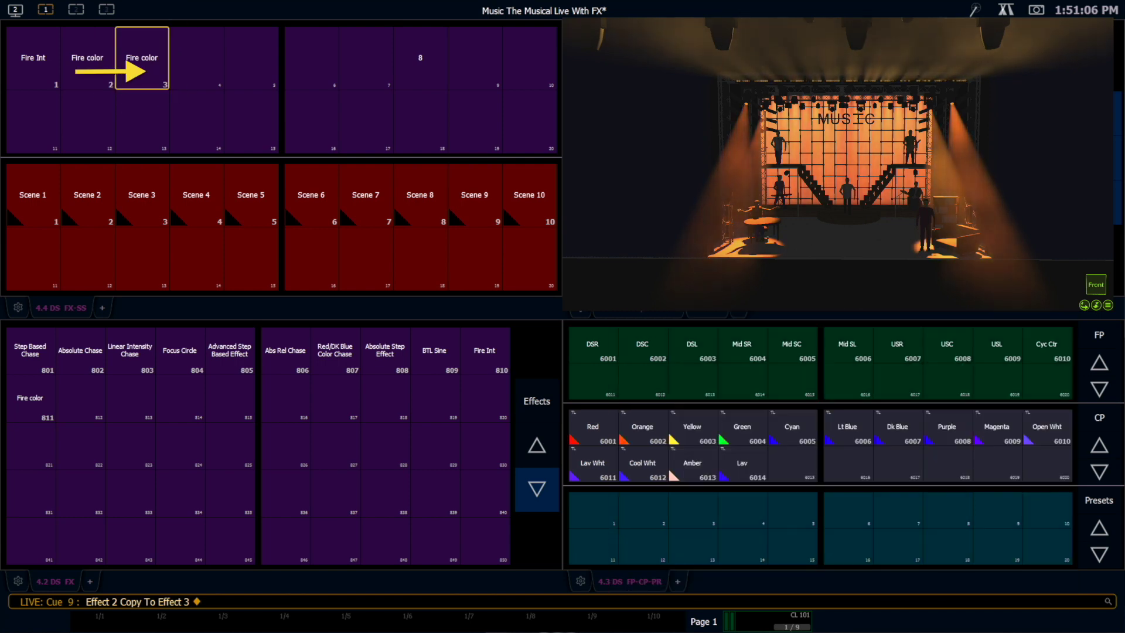
Label effect 3 'Fire zoom' and open it in Blind.
click(141, 56)
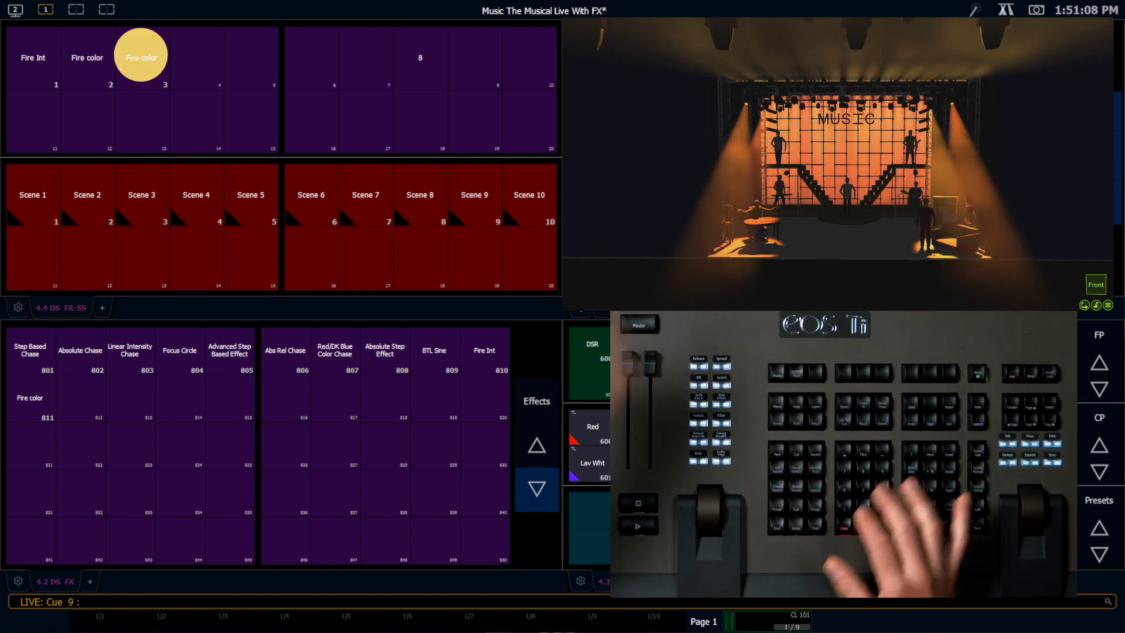
key(alt+l)
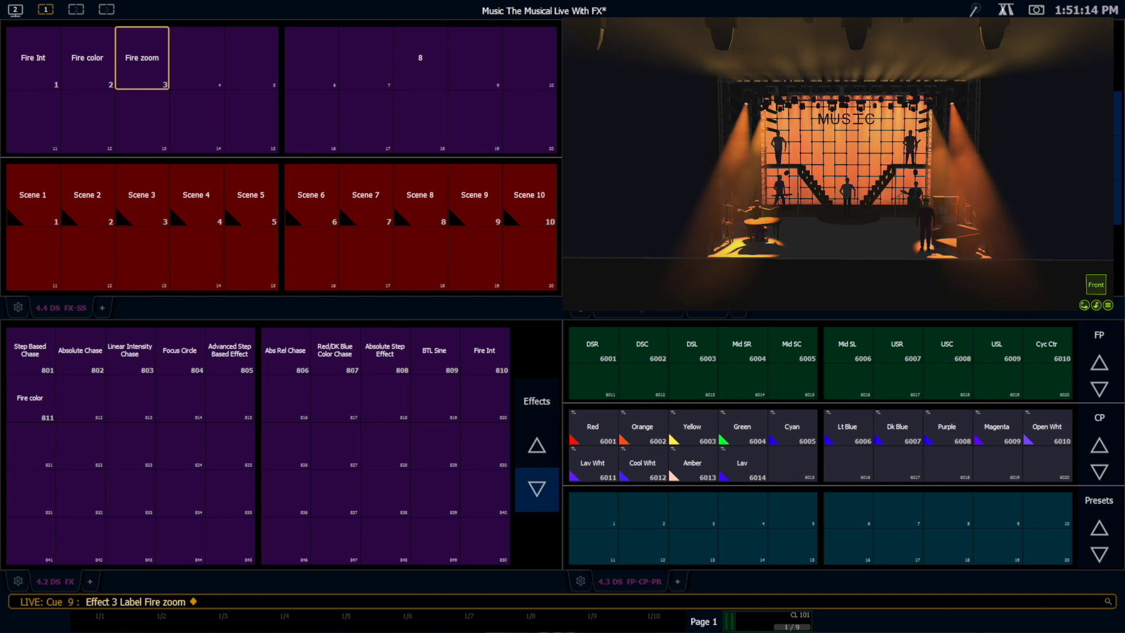
key(Return)
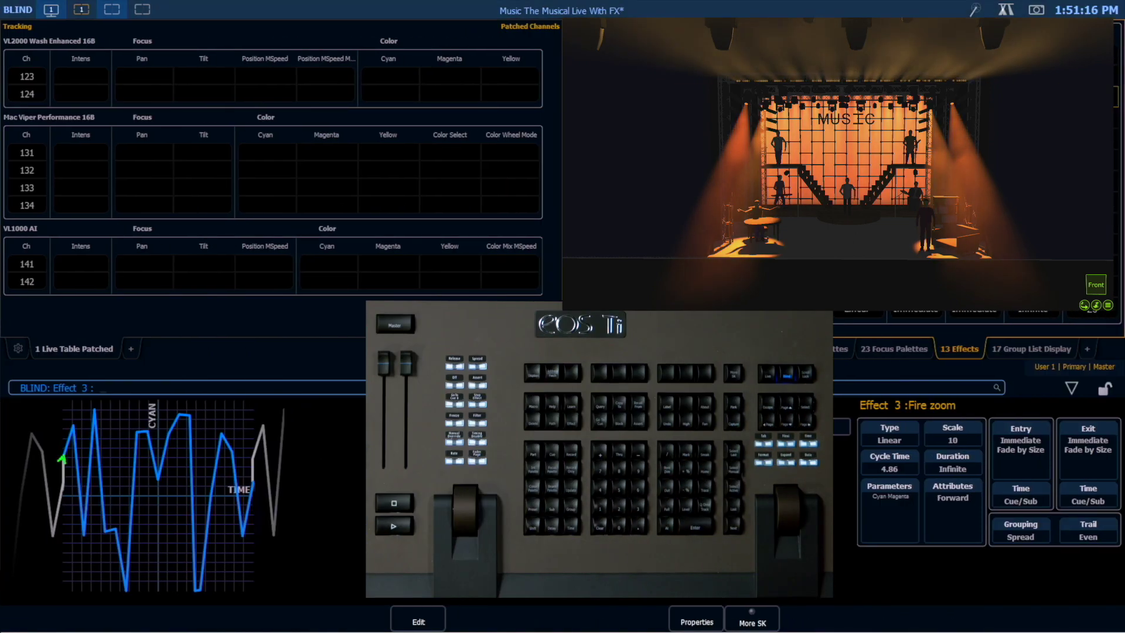
Change Fire zoom's parameter from cyan and magenta to Zoom, then return to Live.
key(alt+p)
click(195, 483)
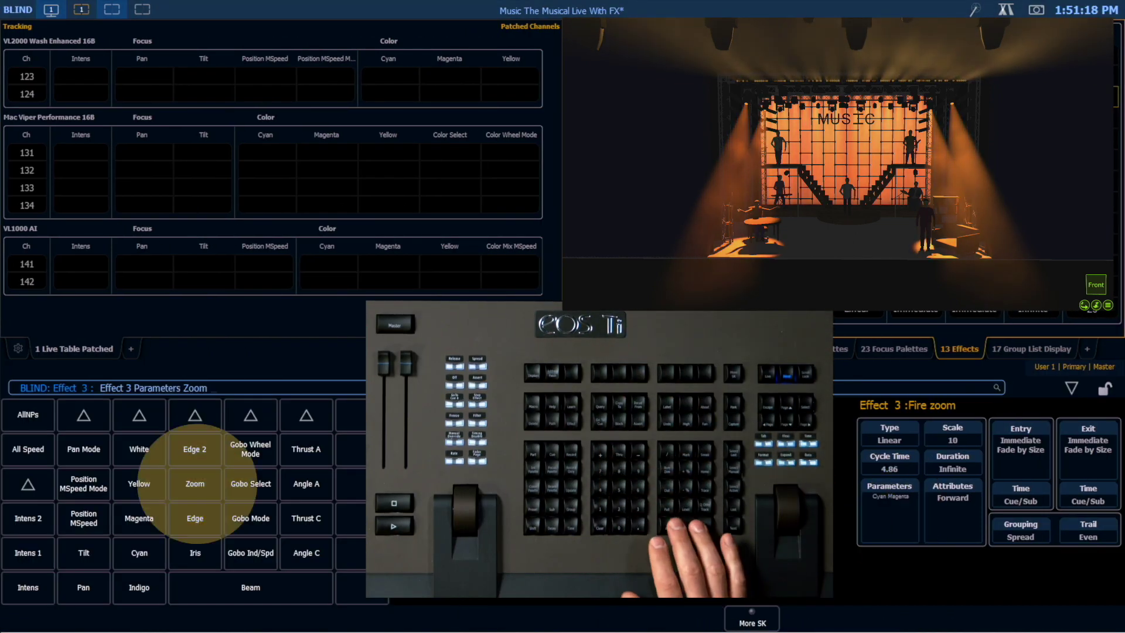
key(Return)
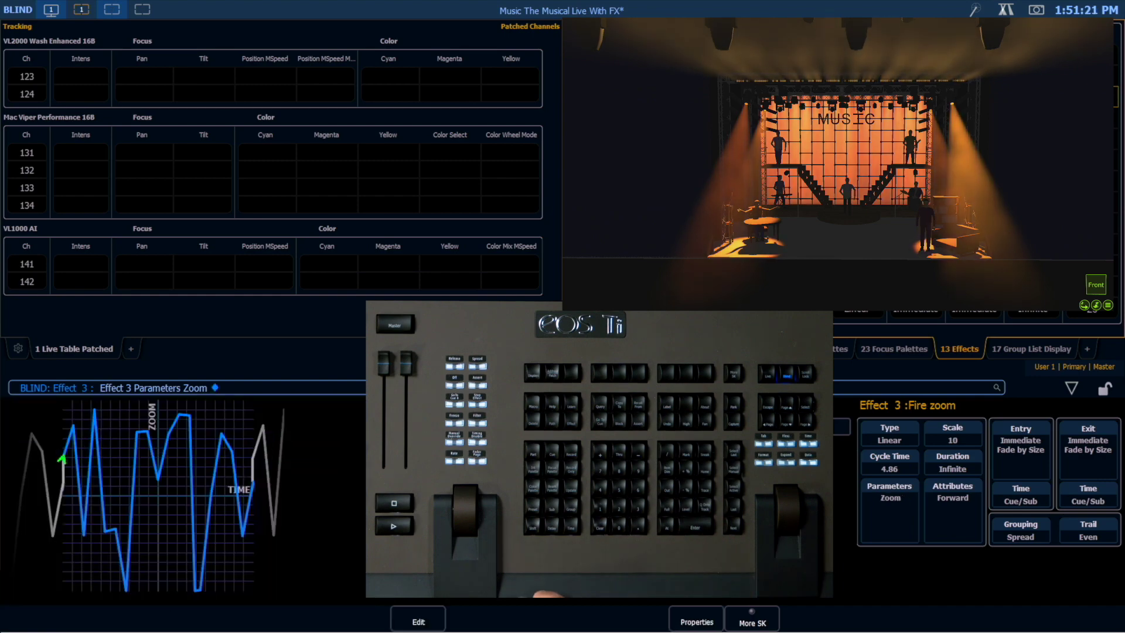
key(F1)
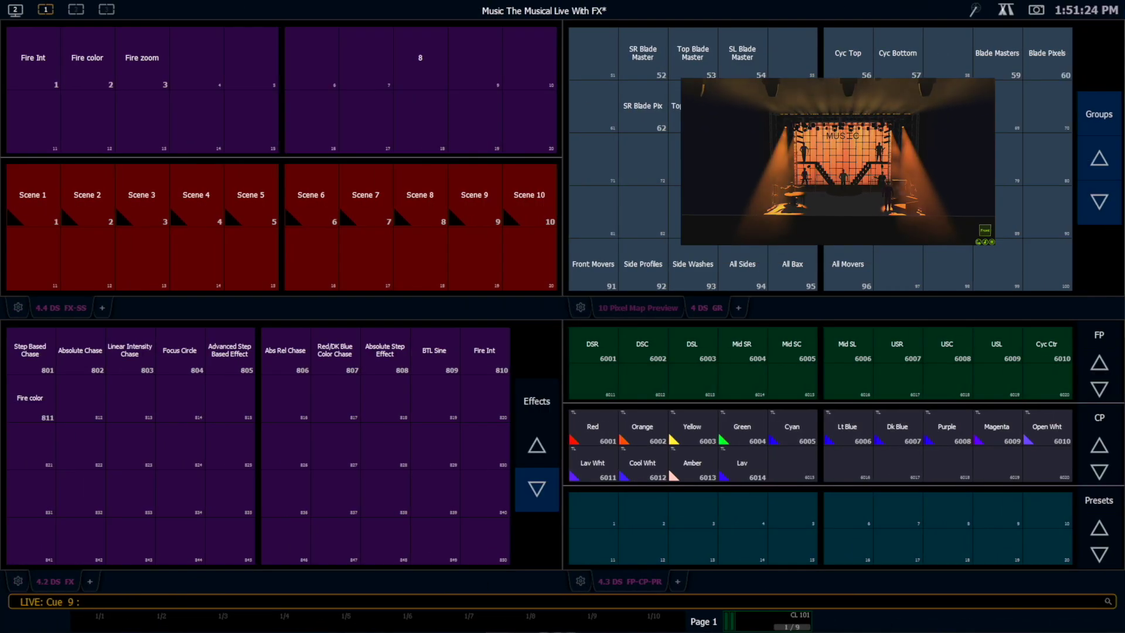
Apply Fire zoom effect 3 to Side Washes group 93 with a Random offset.
click(692, 264)
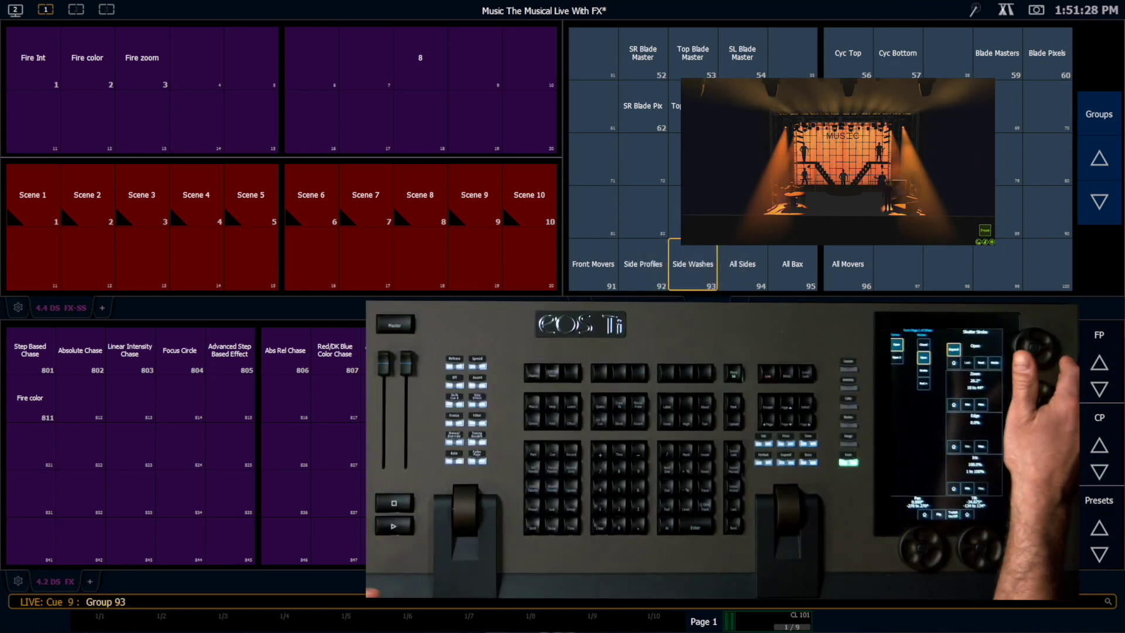
key(ctrl+1)
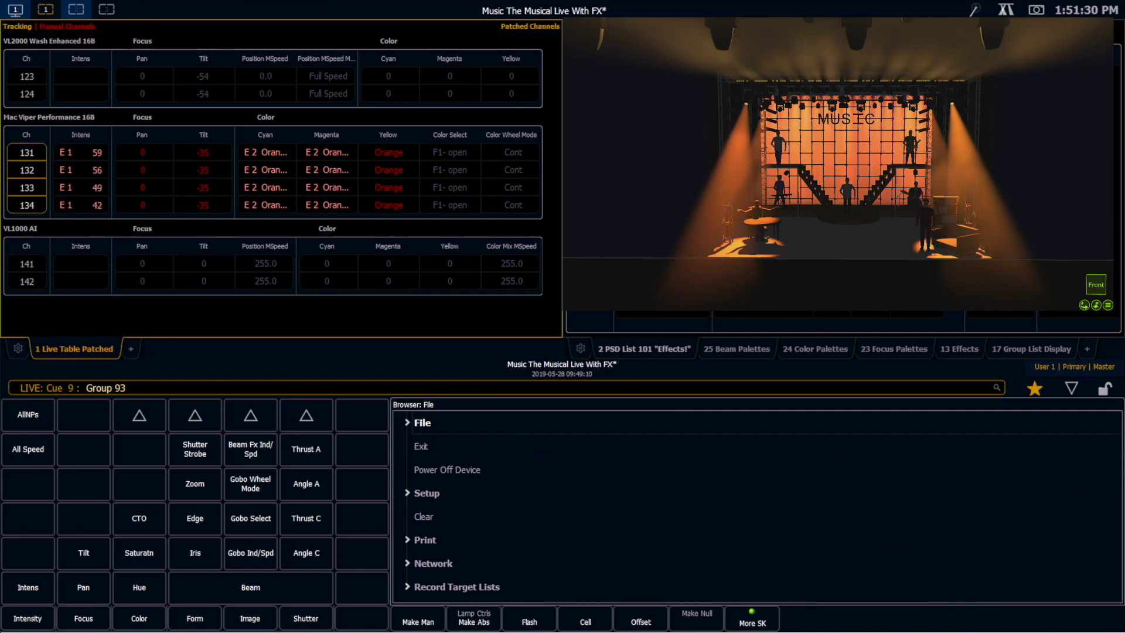
click(637, 619)
click(196, 533)
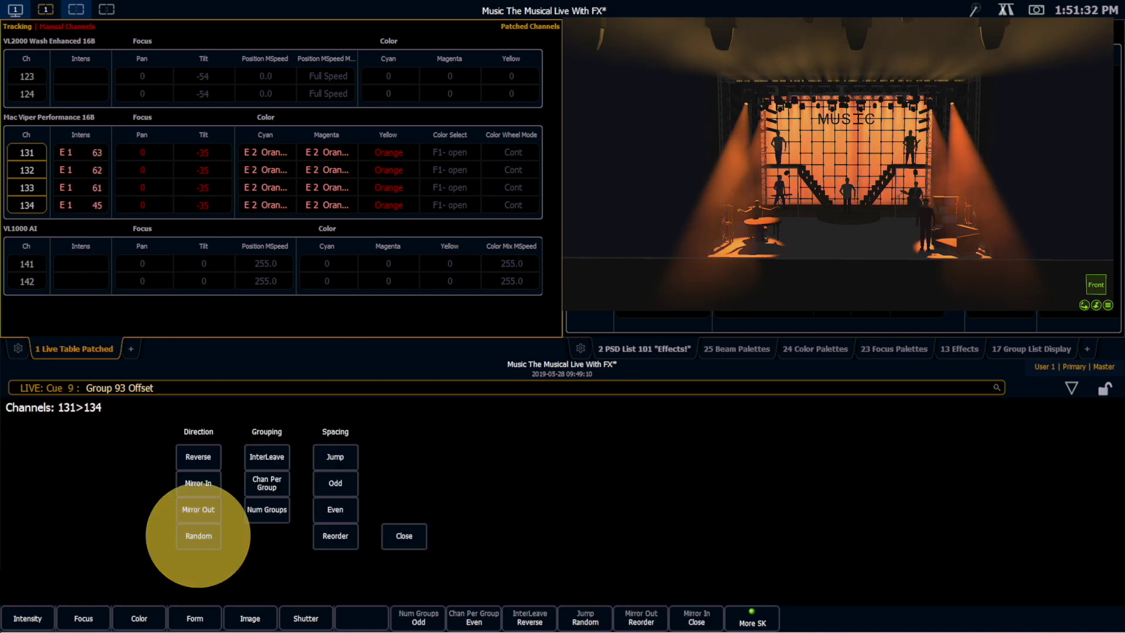
key(ctrl+2)
click(142, 58)
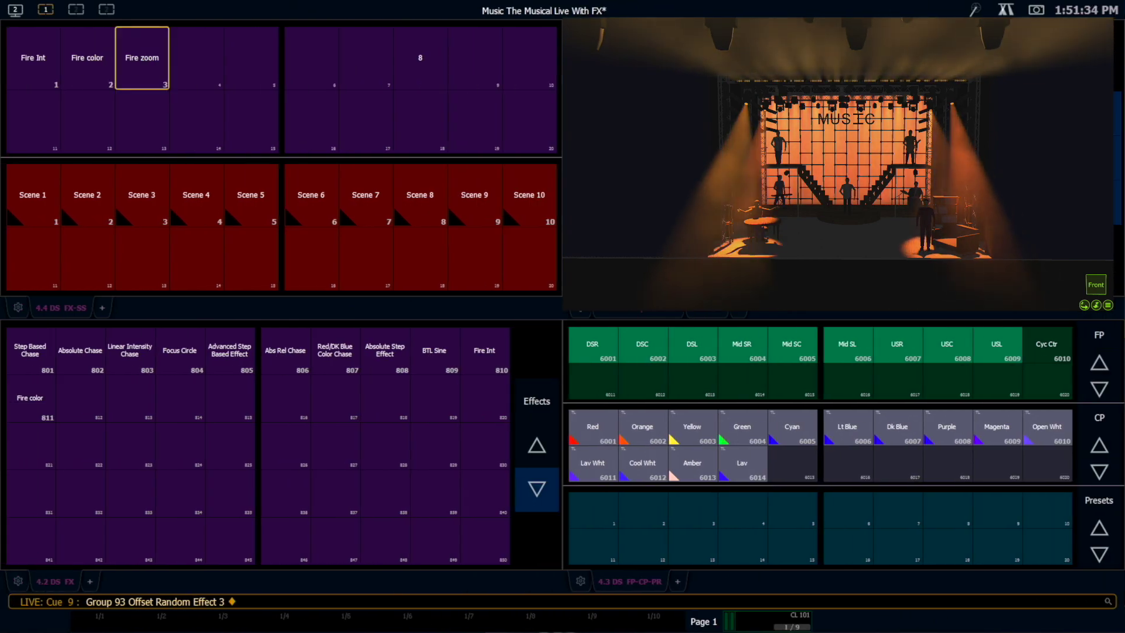
key(Return)
Open effect 3 in Blind and select its Scale field.
key(ctrl+1)
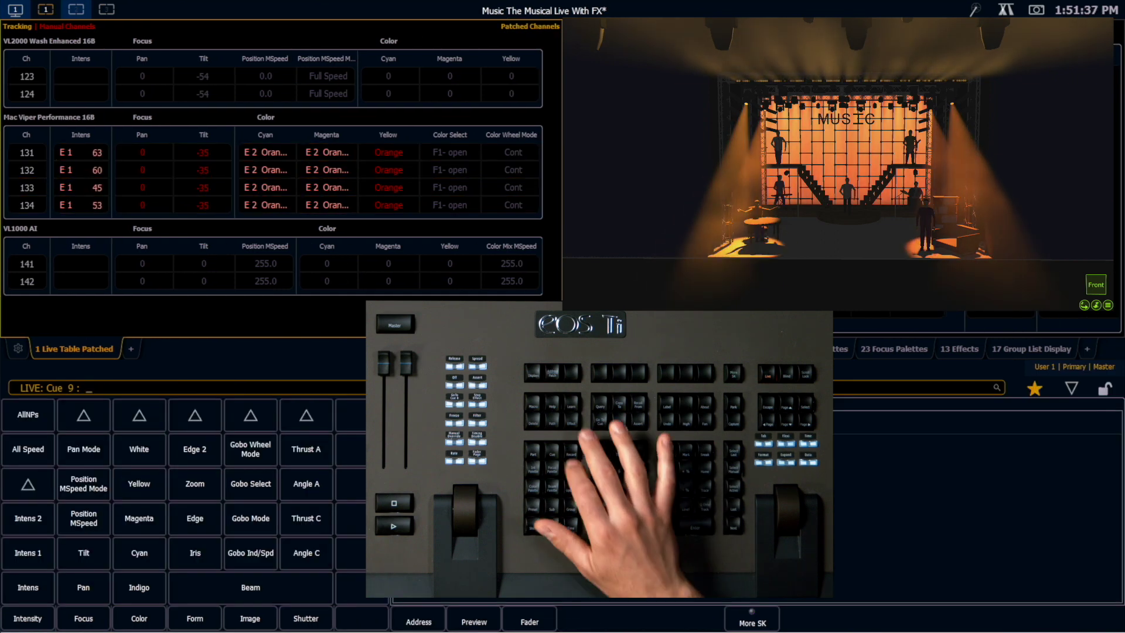
key(b)
click(949, 432)
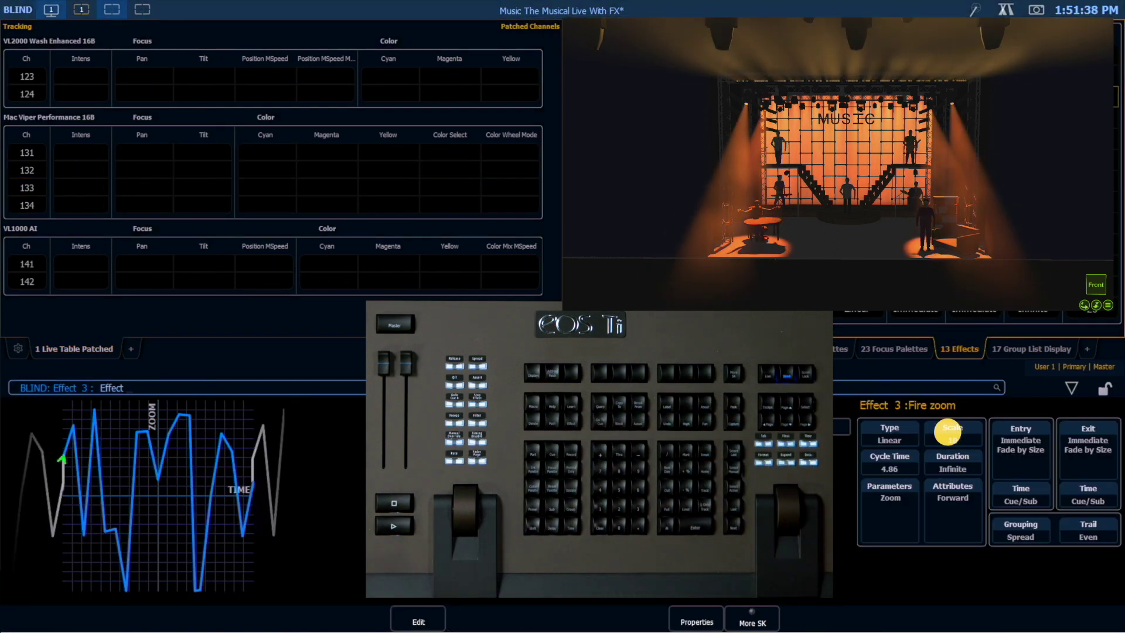
Set Fire zoom's scale to 1 and lower its cycle time from 4.86 seconds.
text(01)
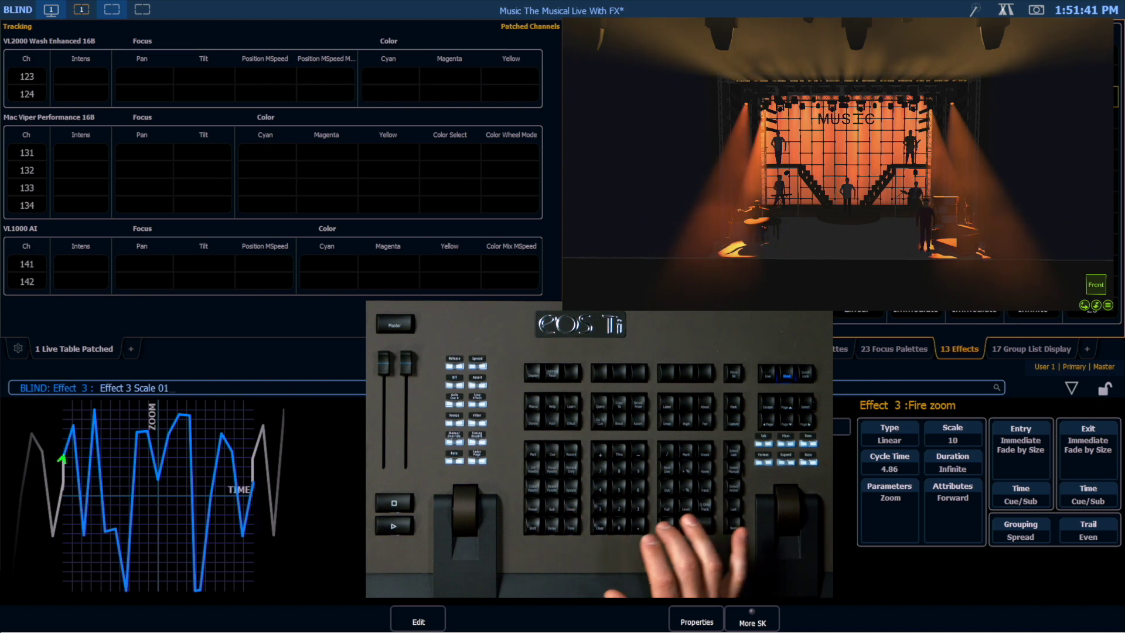
key(Return)
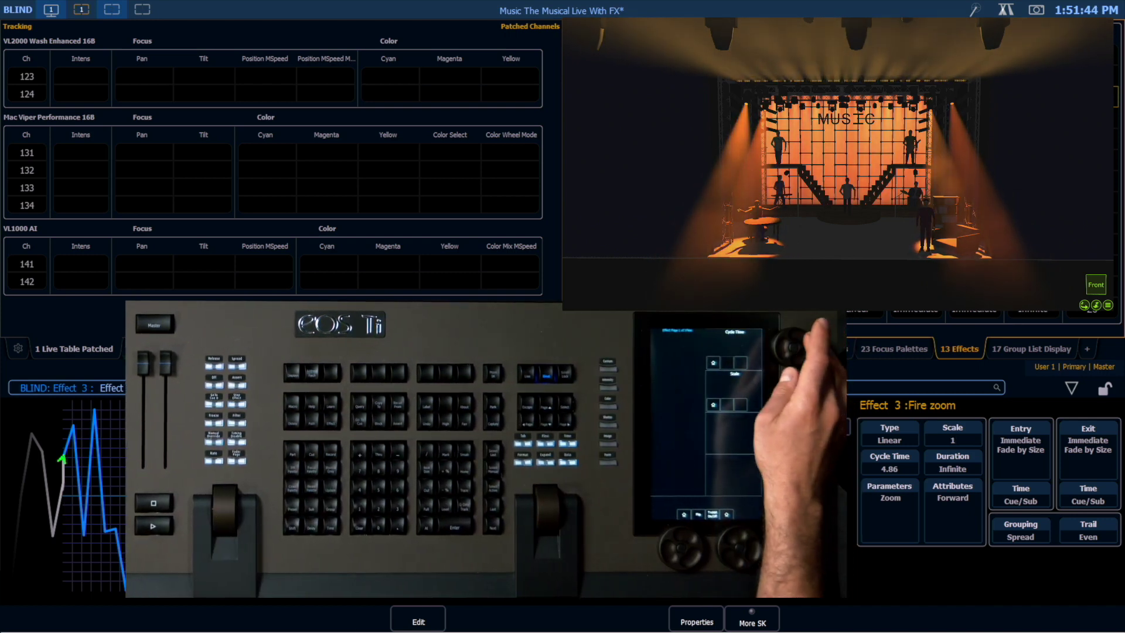
scroll(889, 469, down, 3)
scroll(889, 469, down, 3)
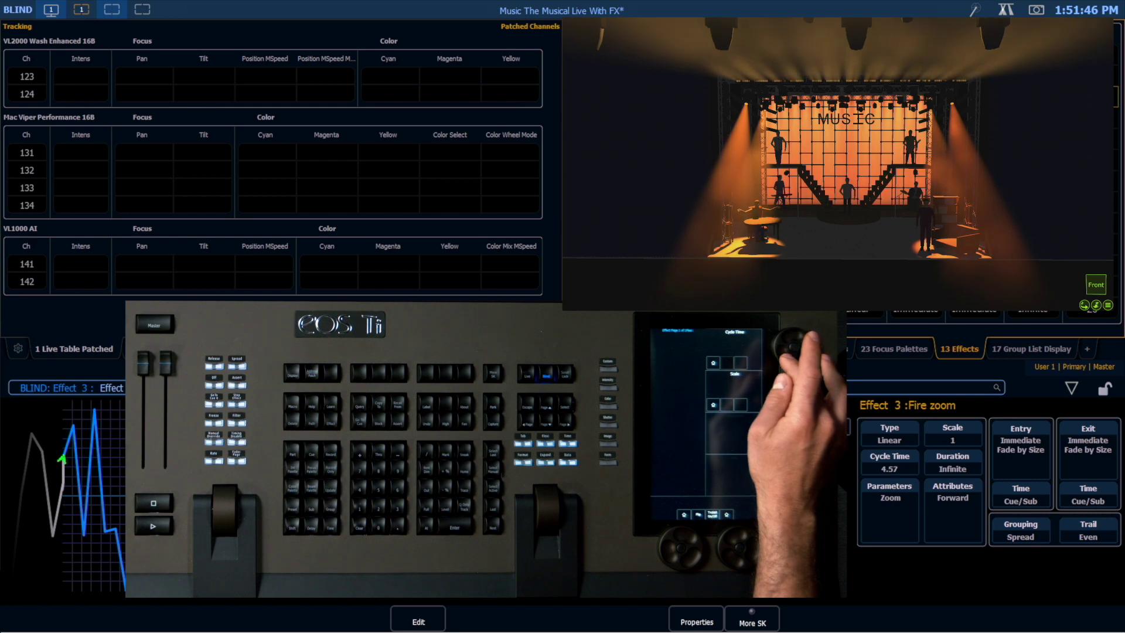